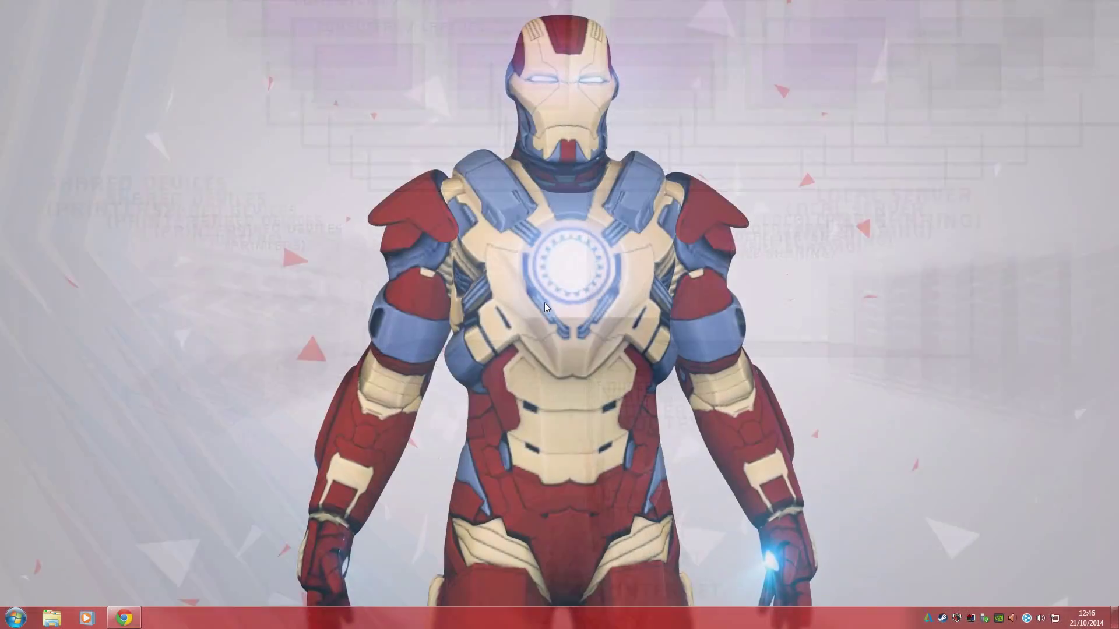
Open a new Chrome window from the taskbar and load the Google UK homepage via 'goo'
right_click(123, 618)
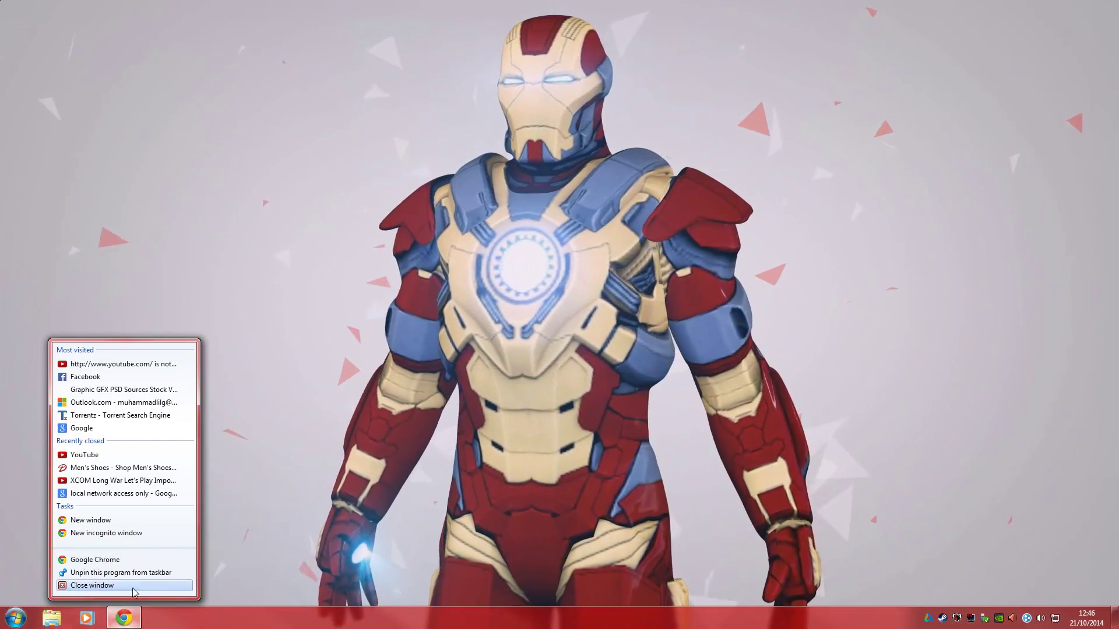
left_click(87, 564)
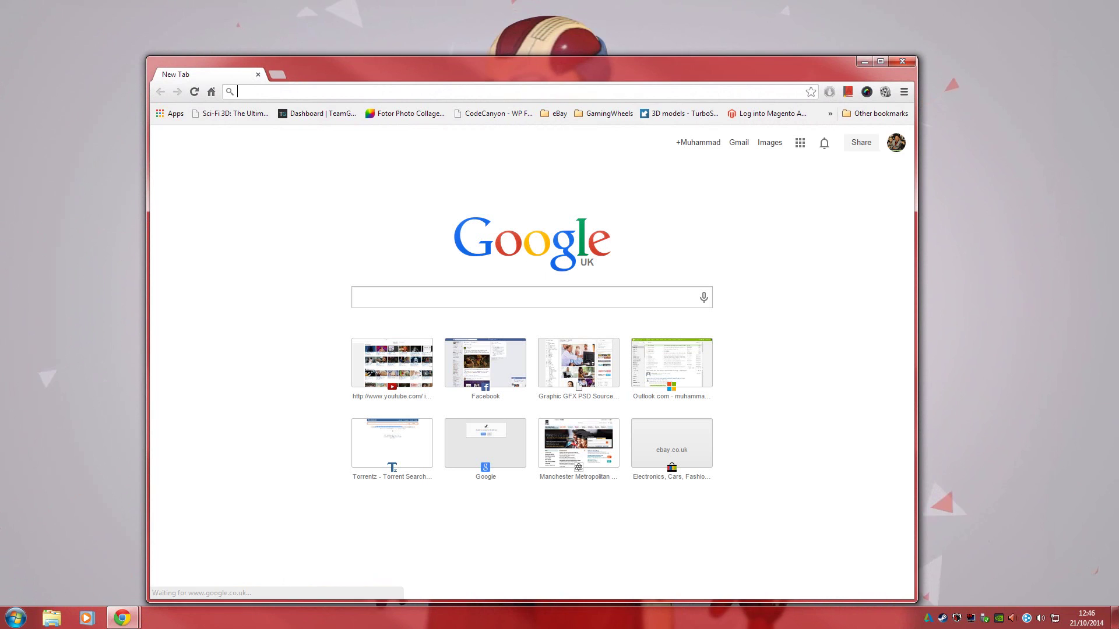
type("google.com")
key("Return")
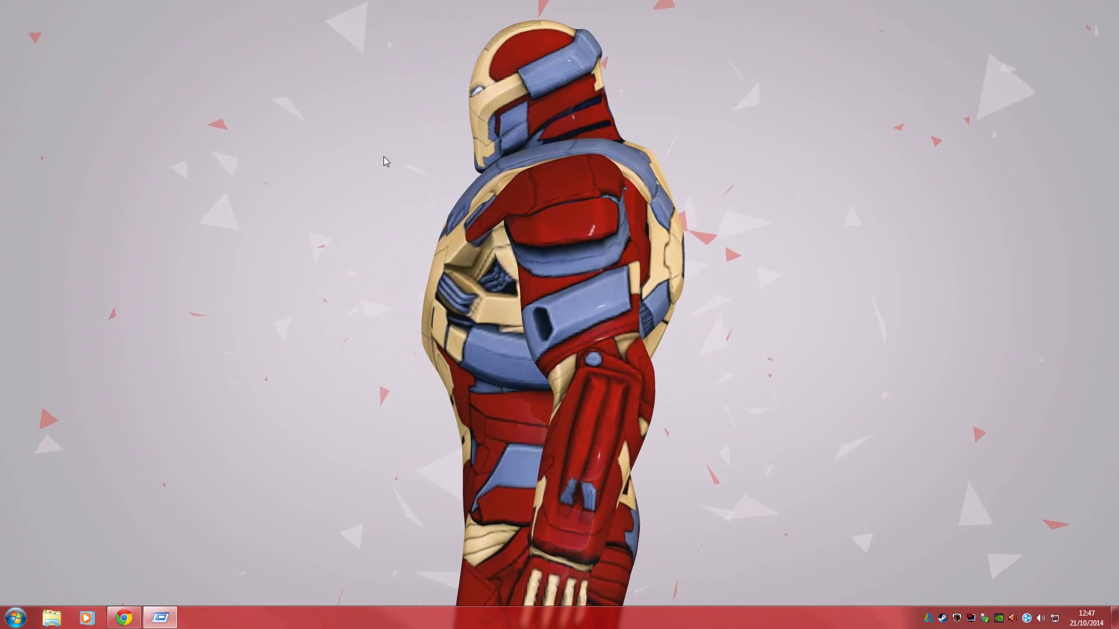
In an administrator Command Prompt, ping 192.168.1.72 (4 replies, 0% loss), then run ipconfig
key("super+r")
type("cmd")
key("Return")
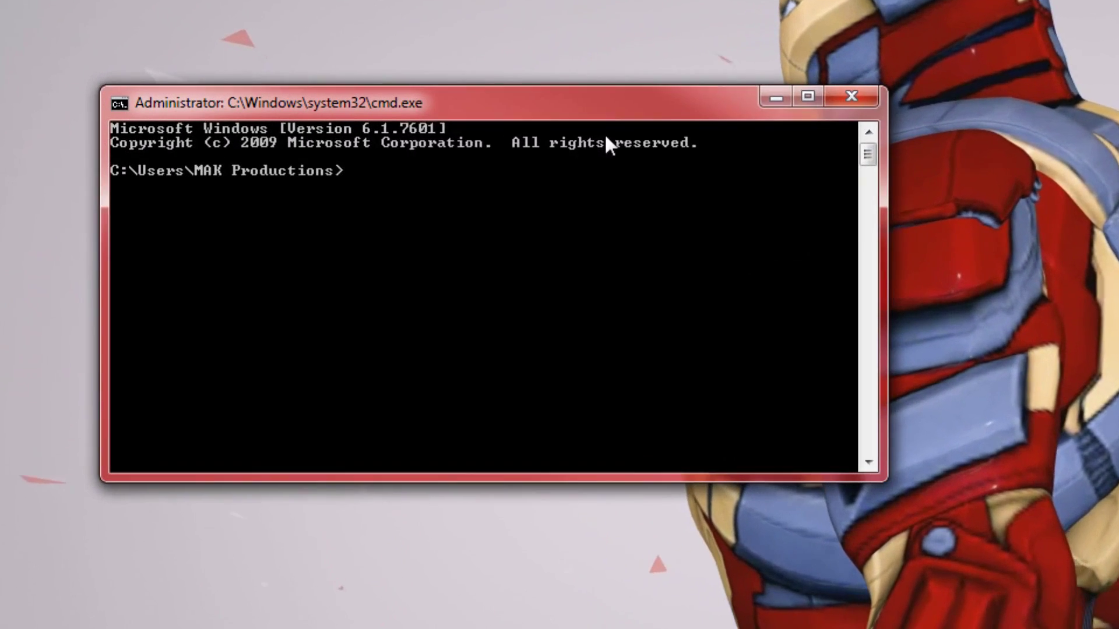
type("ping 192")
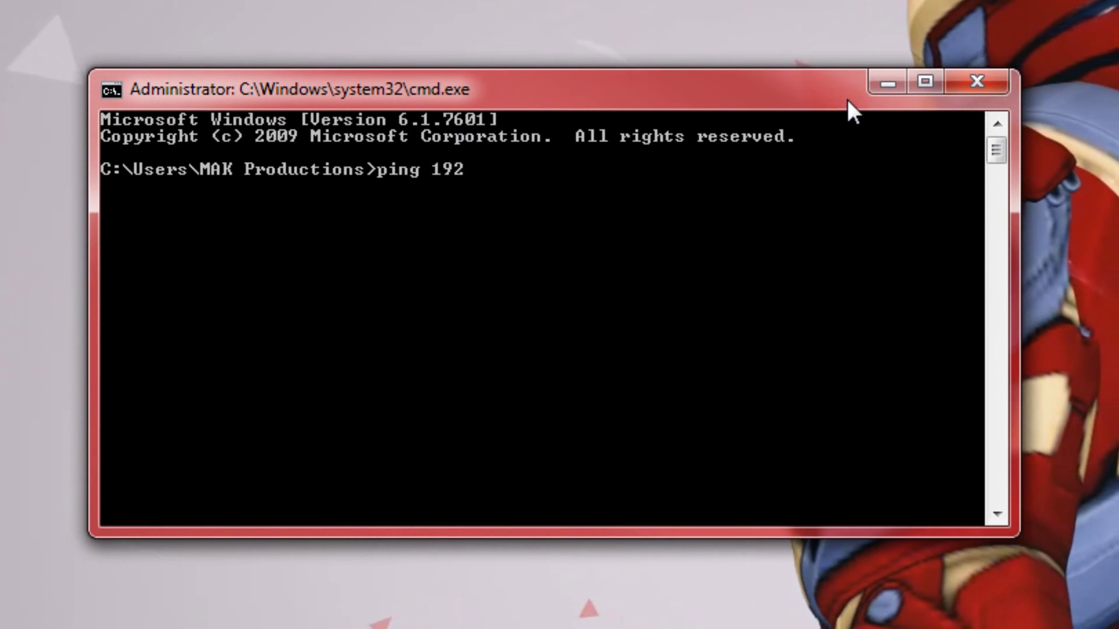
type(".168.1.72")
key("Return")
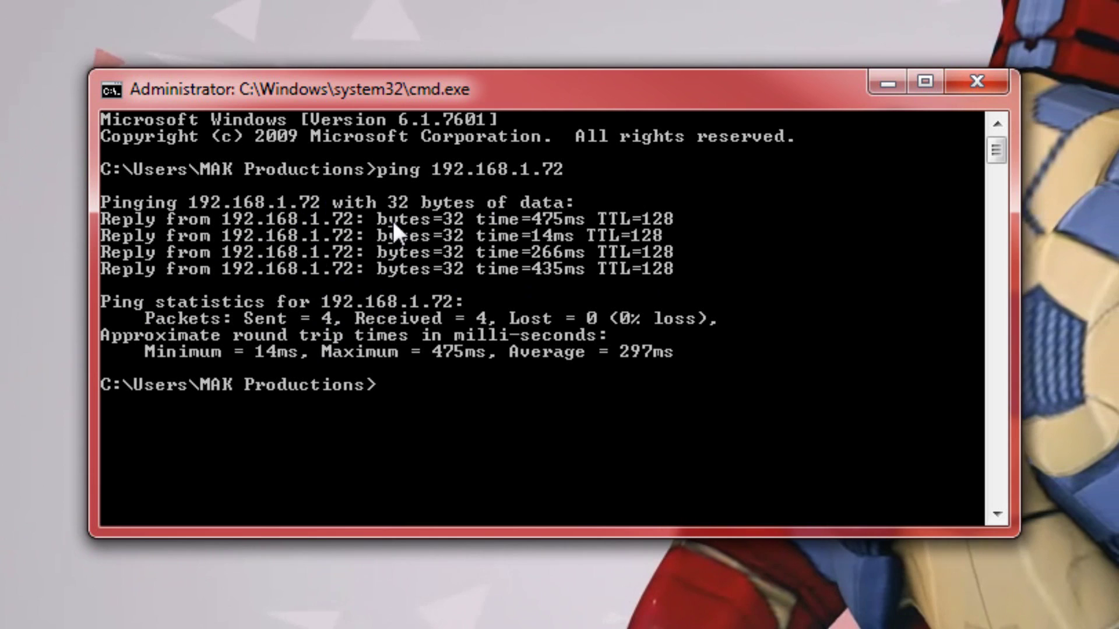
type("ipconfig")
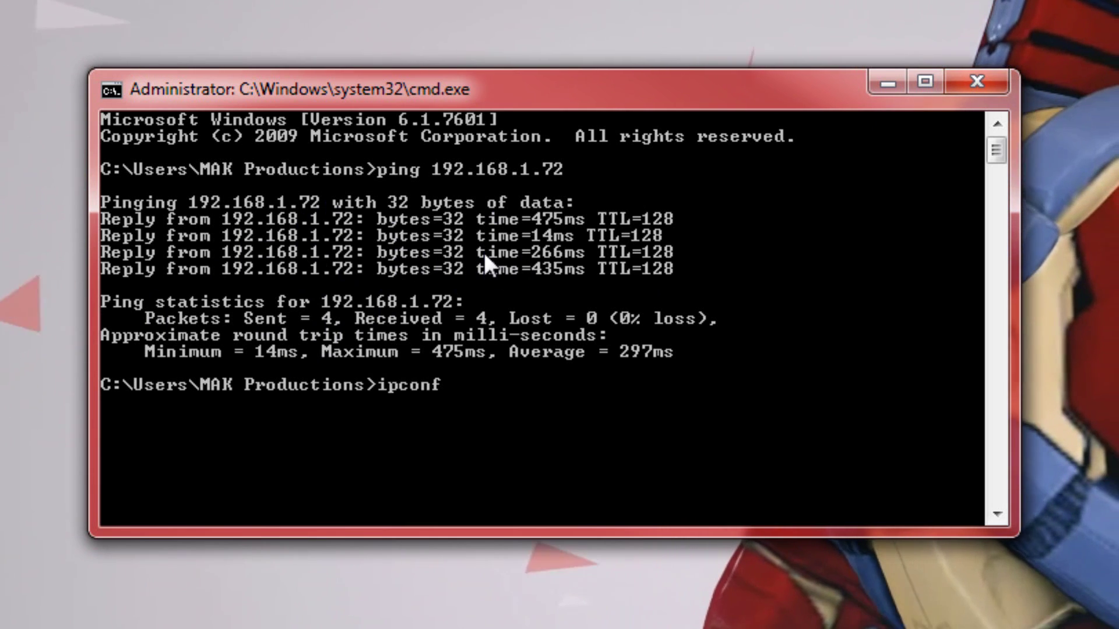
key("Return")
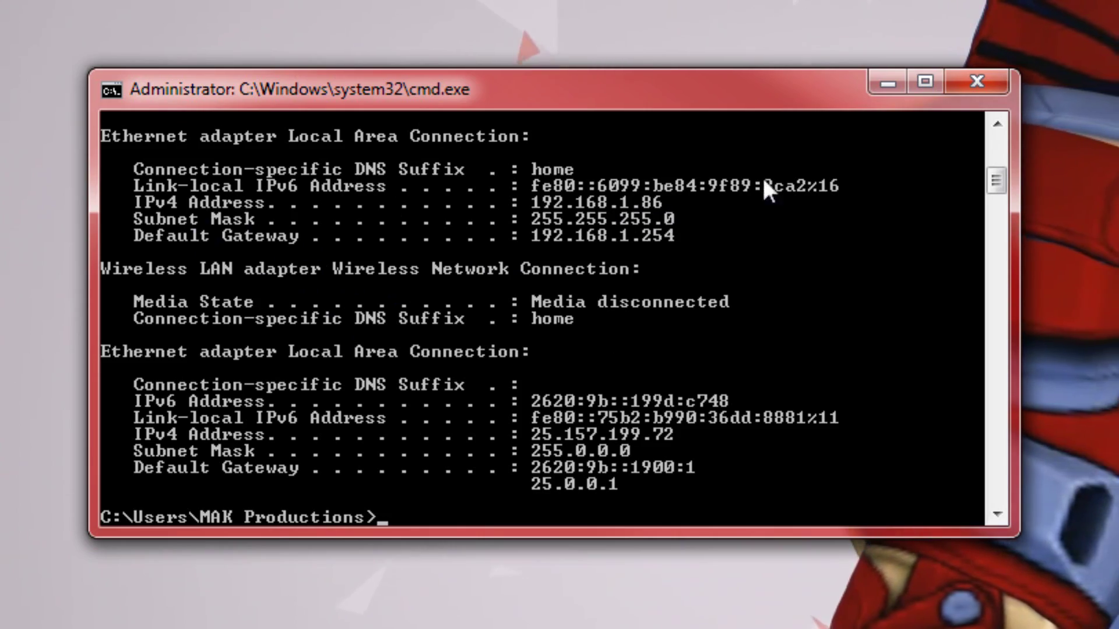
Close the console and open Network Connections with ncpa.cpl
left_click(973, 83)
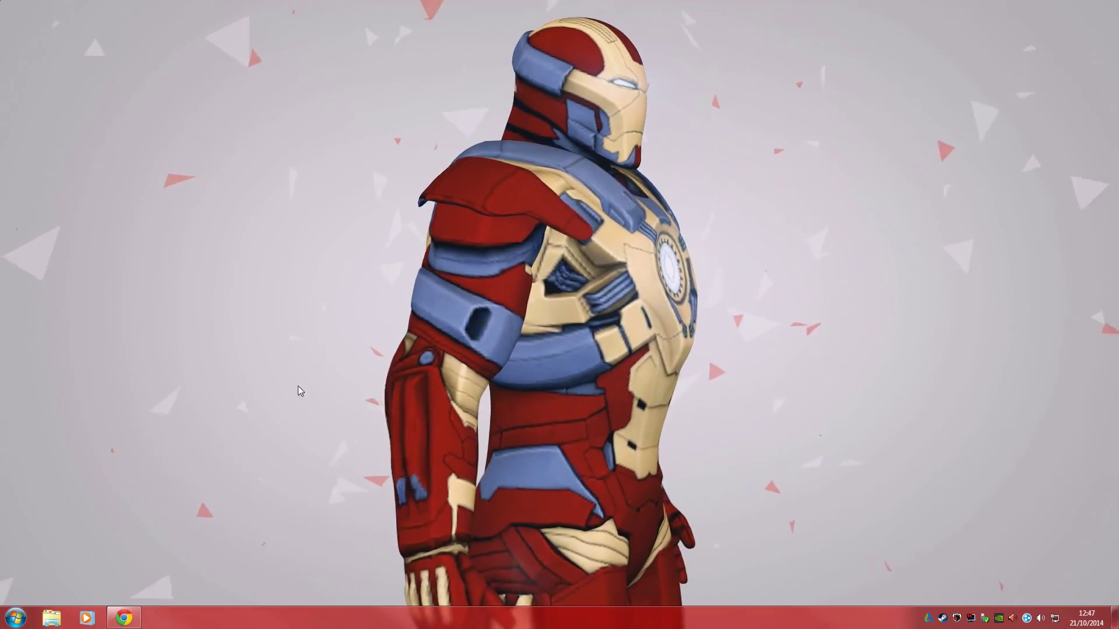
right_click(299, 386)
key("super")
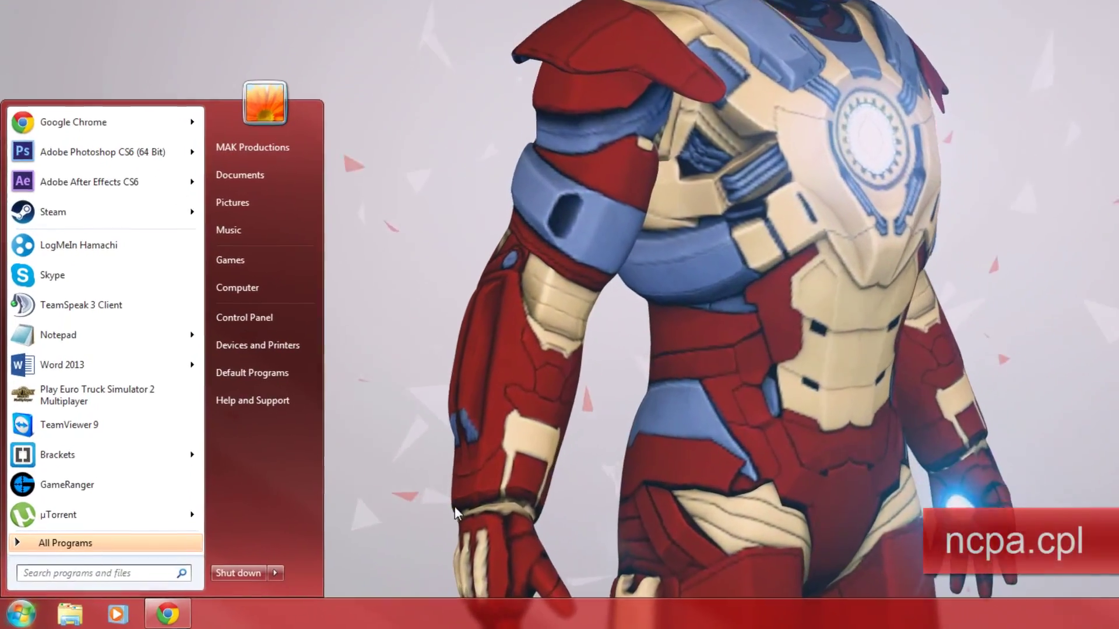
type("ncpa.cpl")
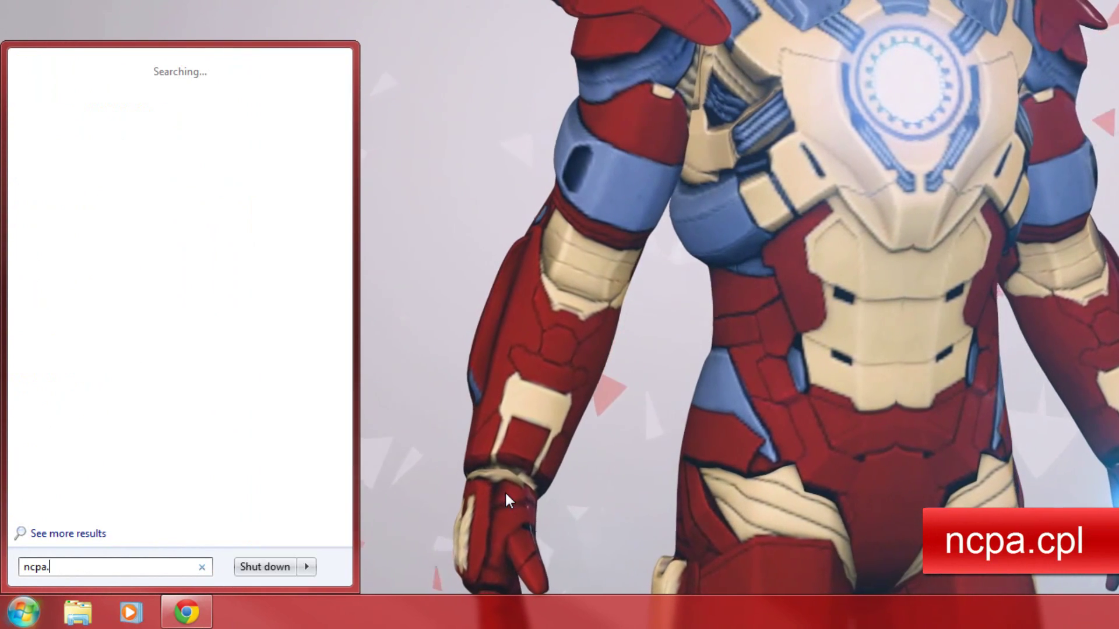
key("Return")
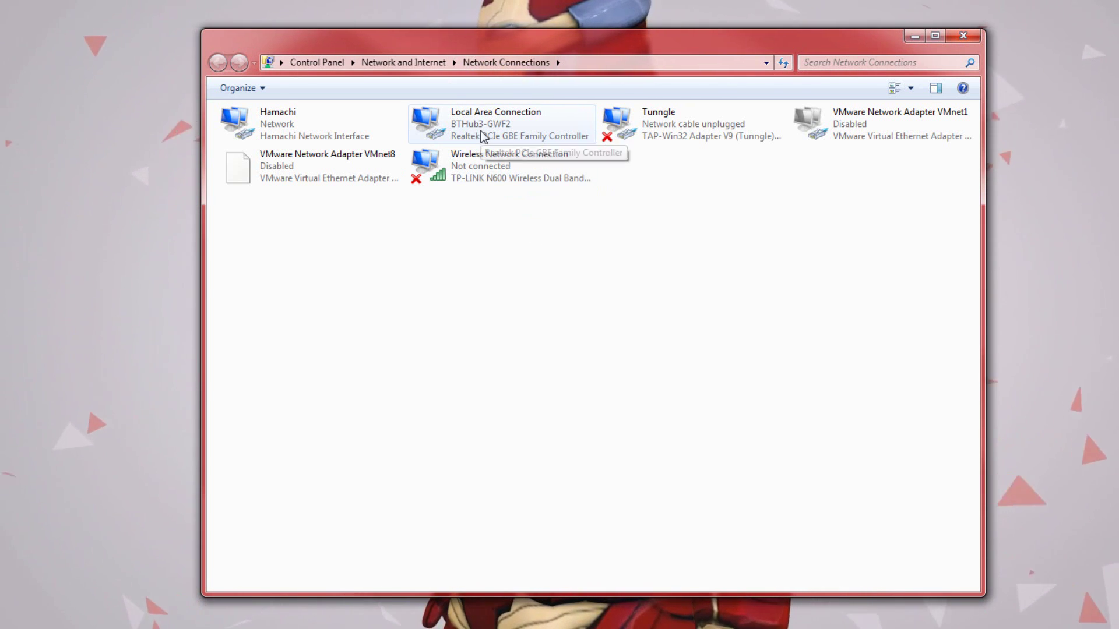
Open the Properties dialog of the Local Area Connection adapter
left_click(568, 116)
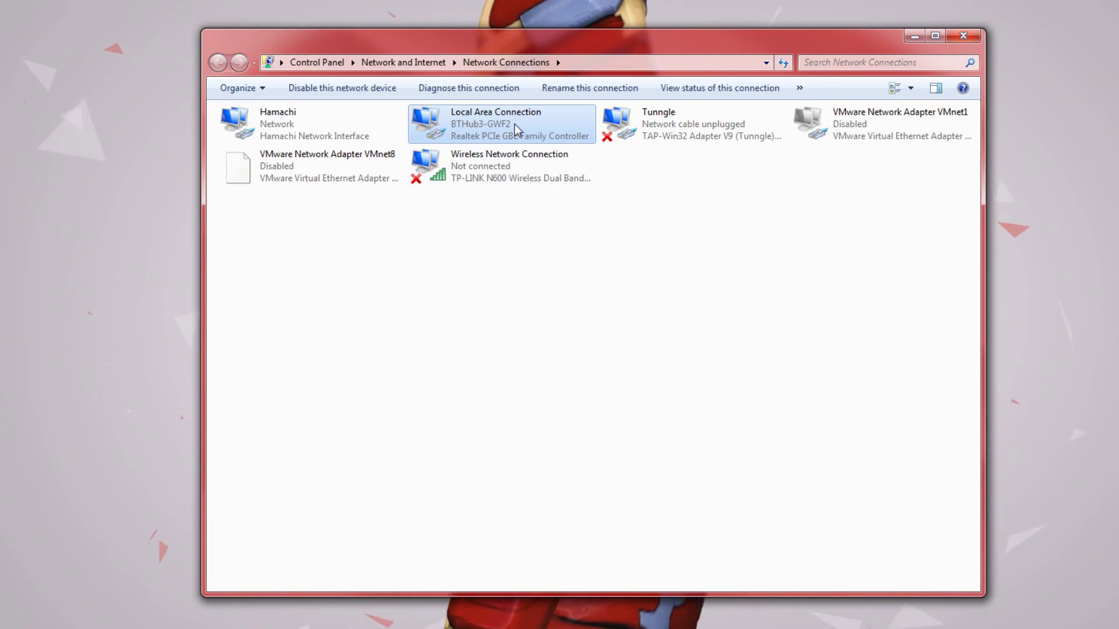
right_click(472, 124)
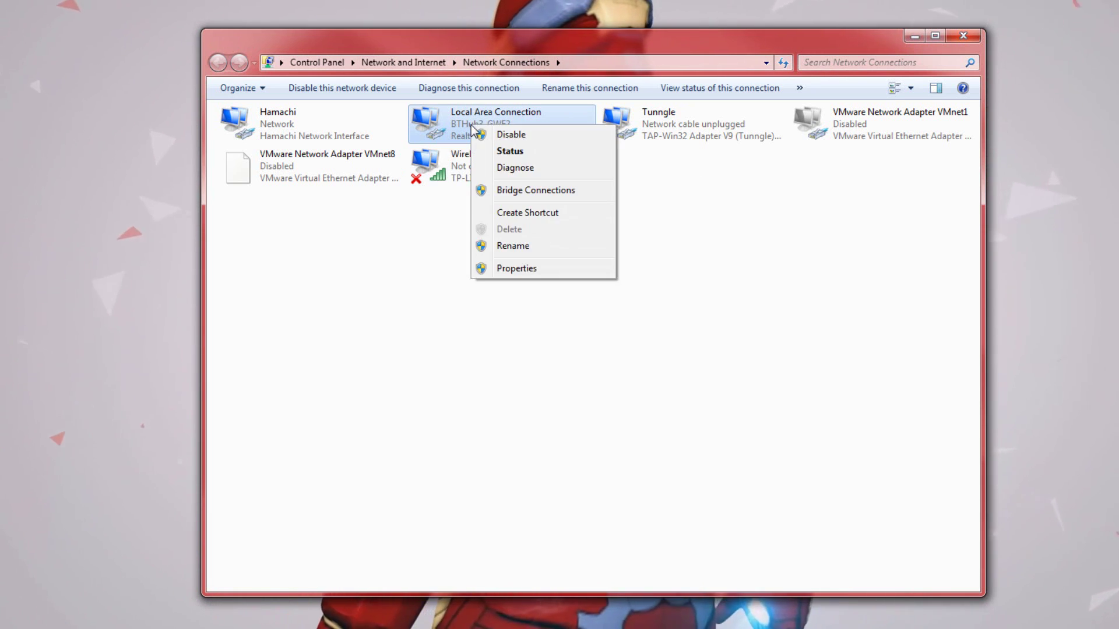
left_click(532, 268)
Open Internet Protocol Version 4 (TCP/IPv4) properties and select 'Use the following IP address'
left_click(350, 297)
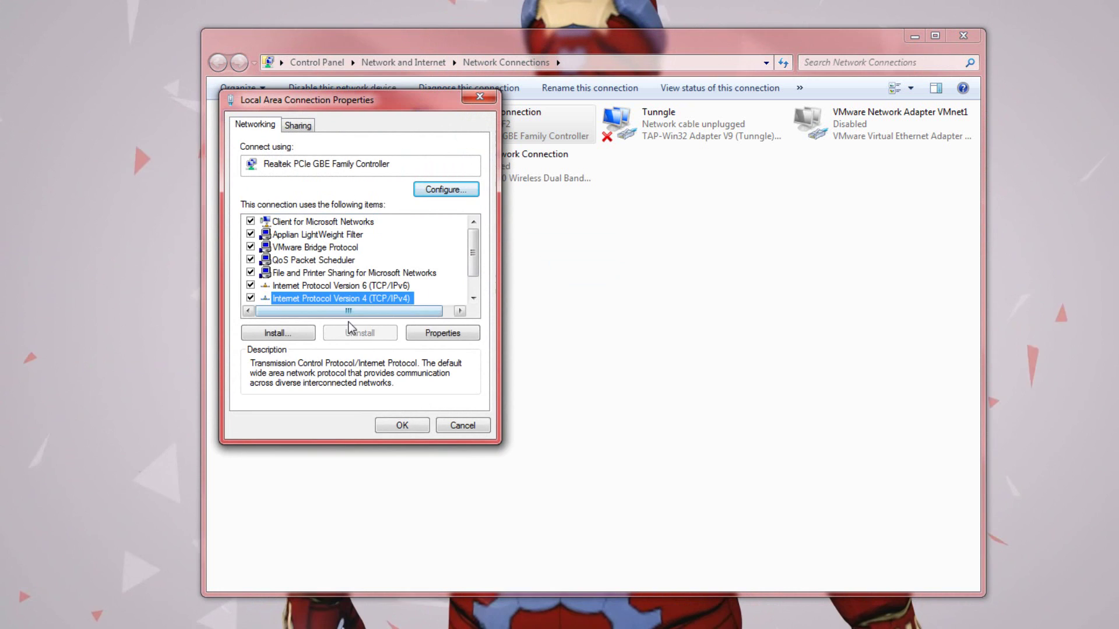
left_click(444, 333)
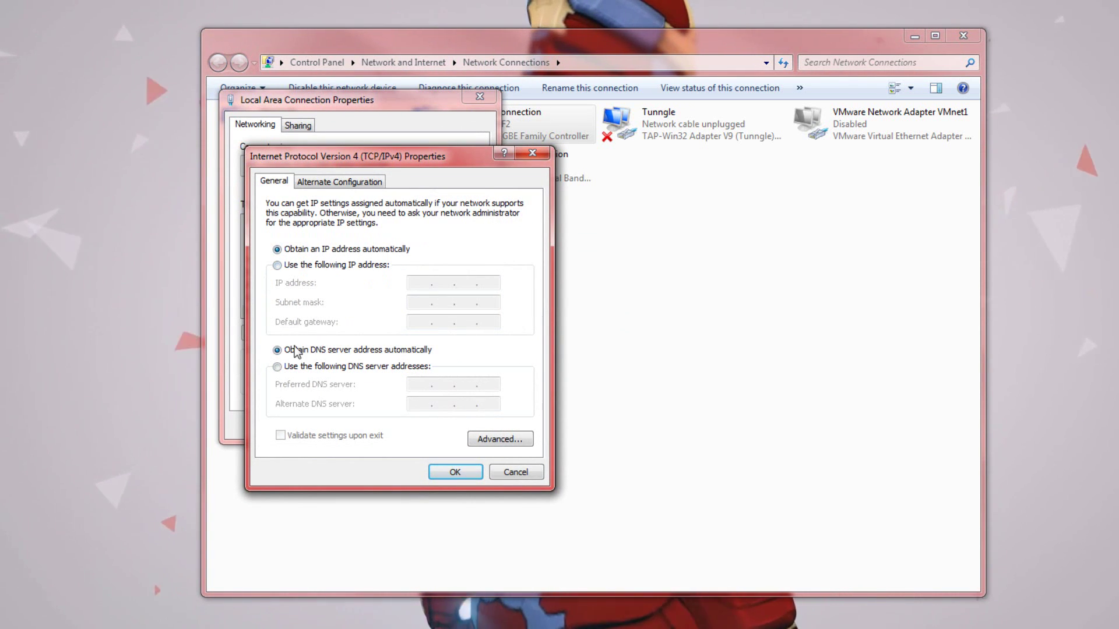
left_click_drag(426, 157, 576, 154)
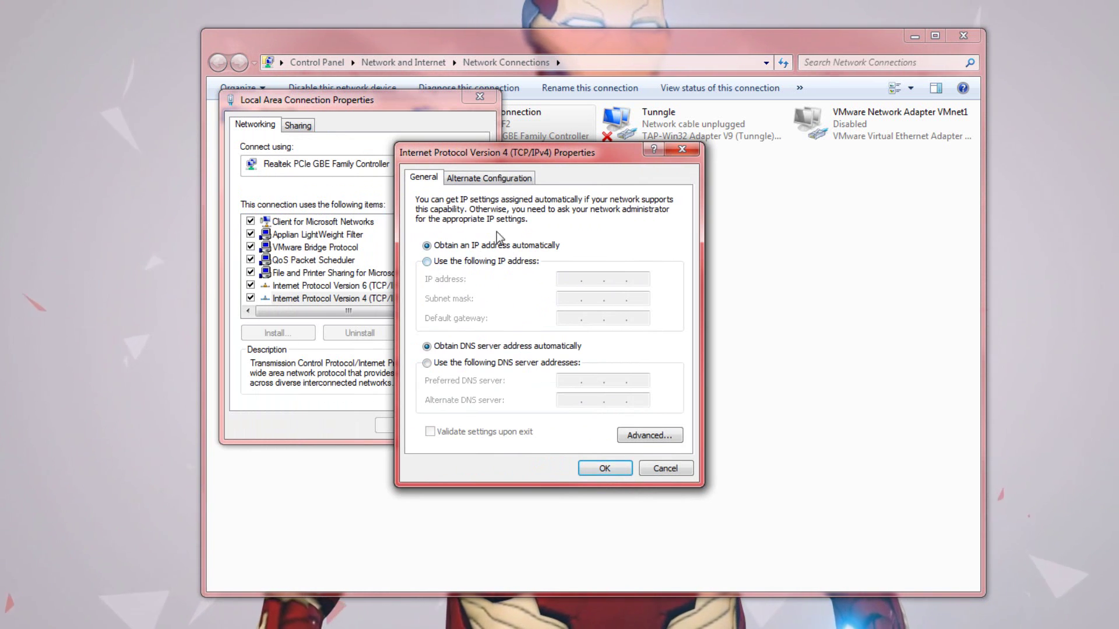
left_click(437, 263)
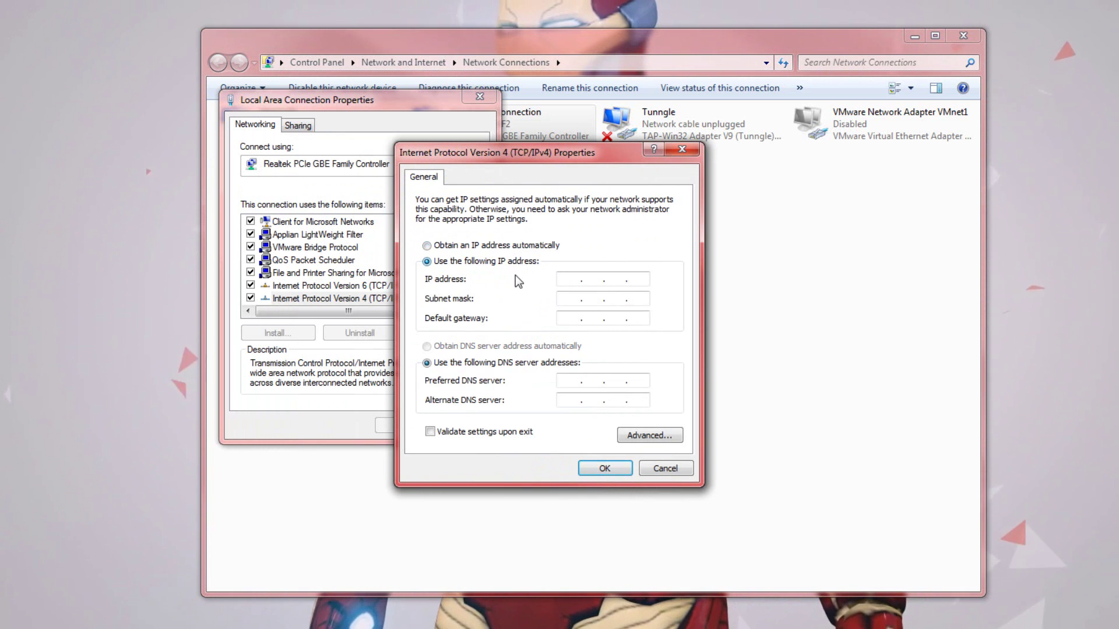
left_click(596, 284)
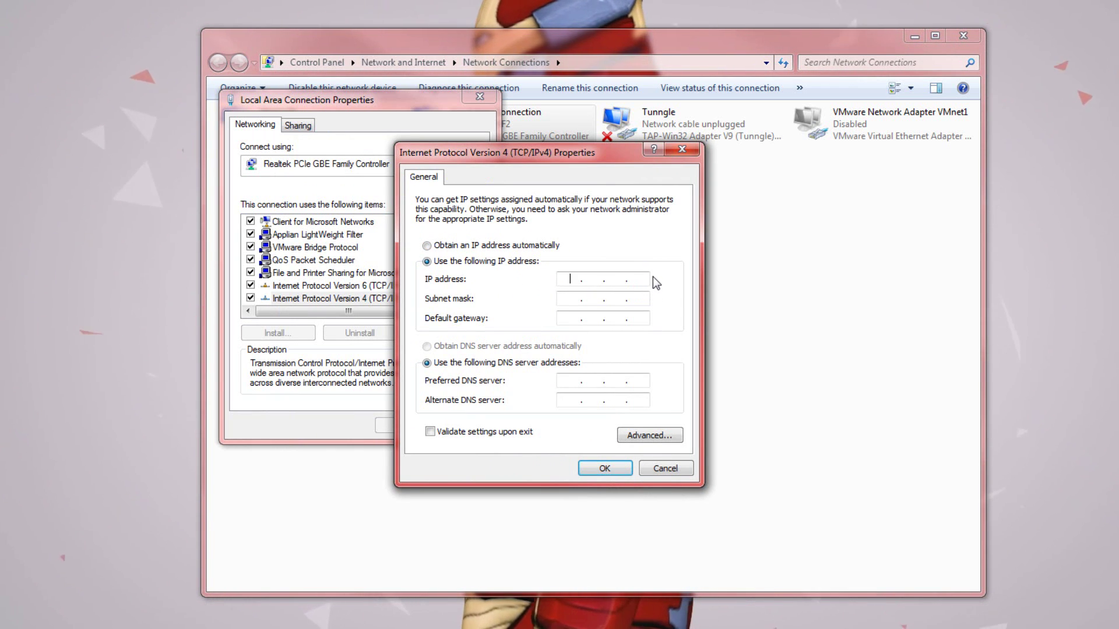
Launch a new Command Prompt, move it lower, and run ipconfig
key("super+r")
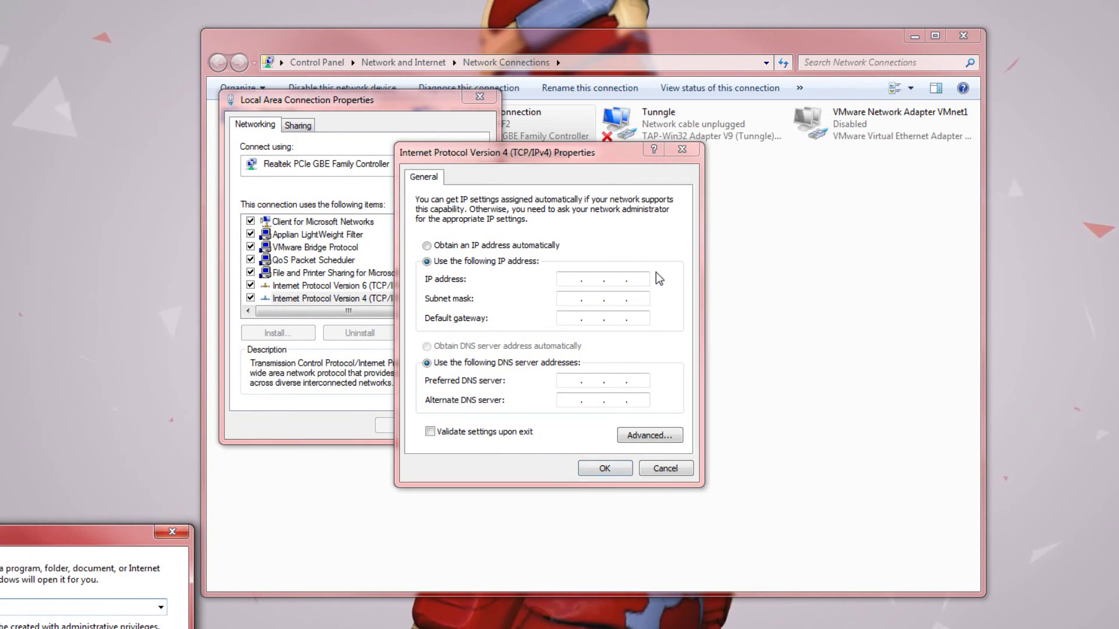
key("Escape")
key("super")
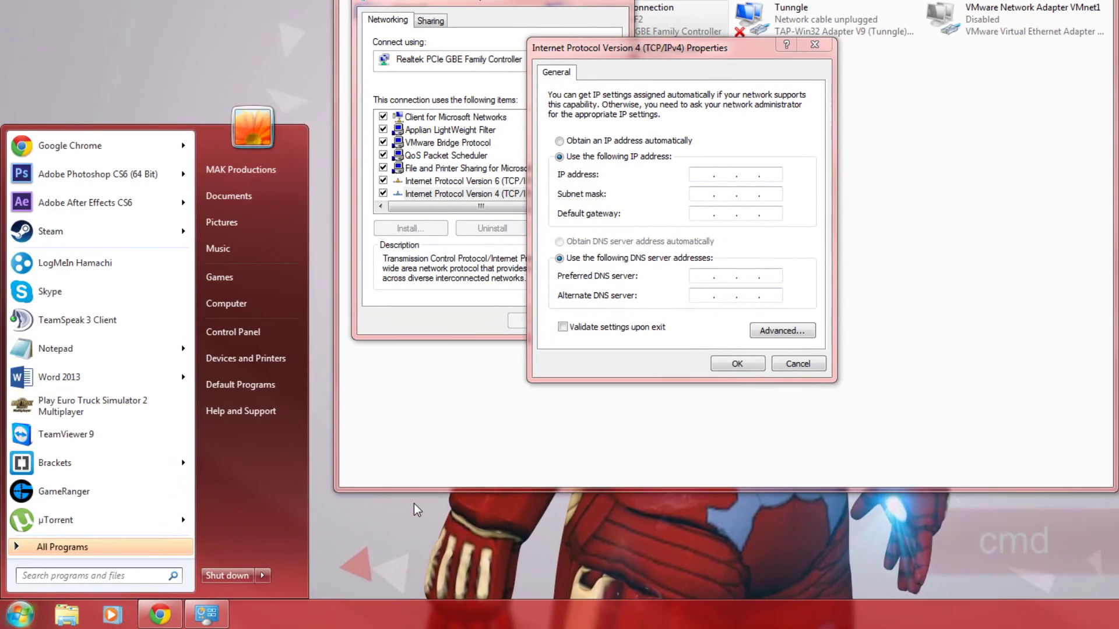
type("cmd")
key("Return")
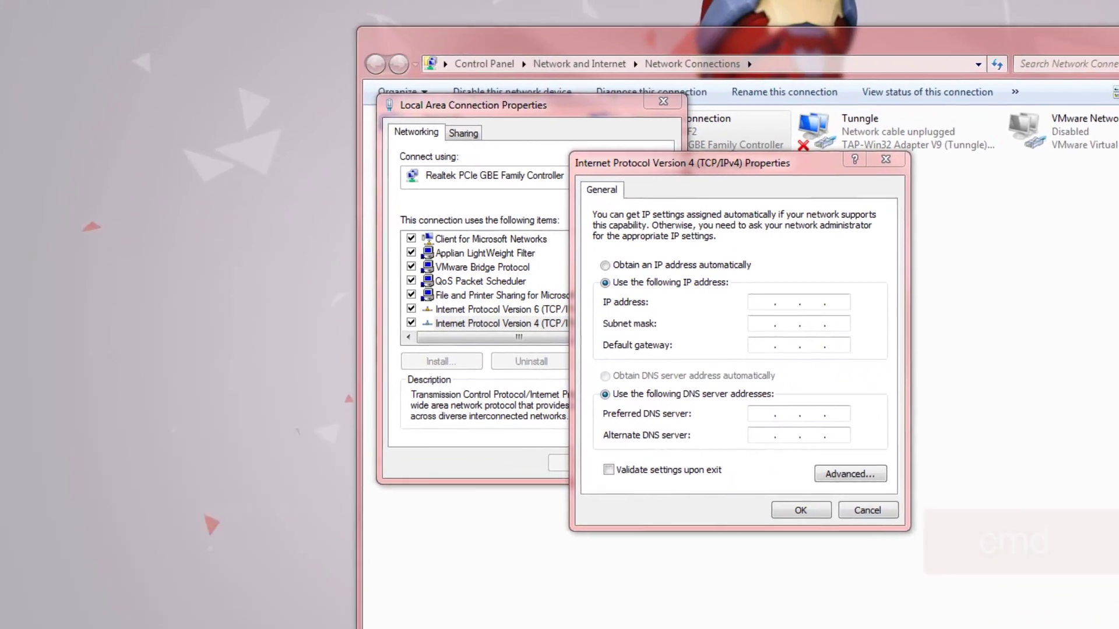
left_click_drag(232, 17, 292, 179)
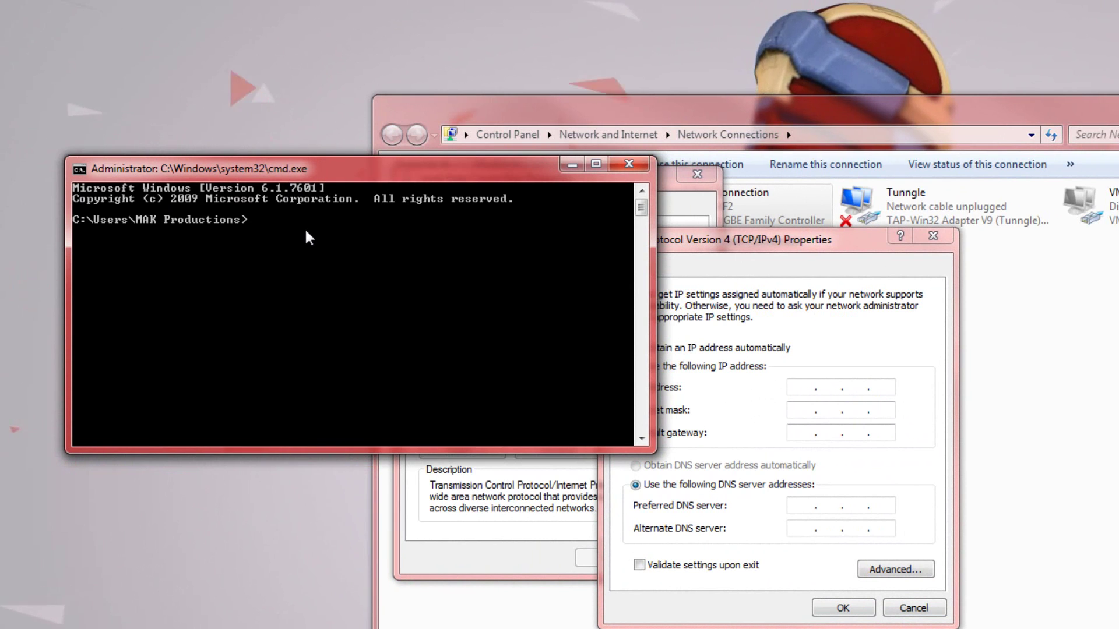
type("ipc")
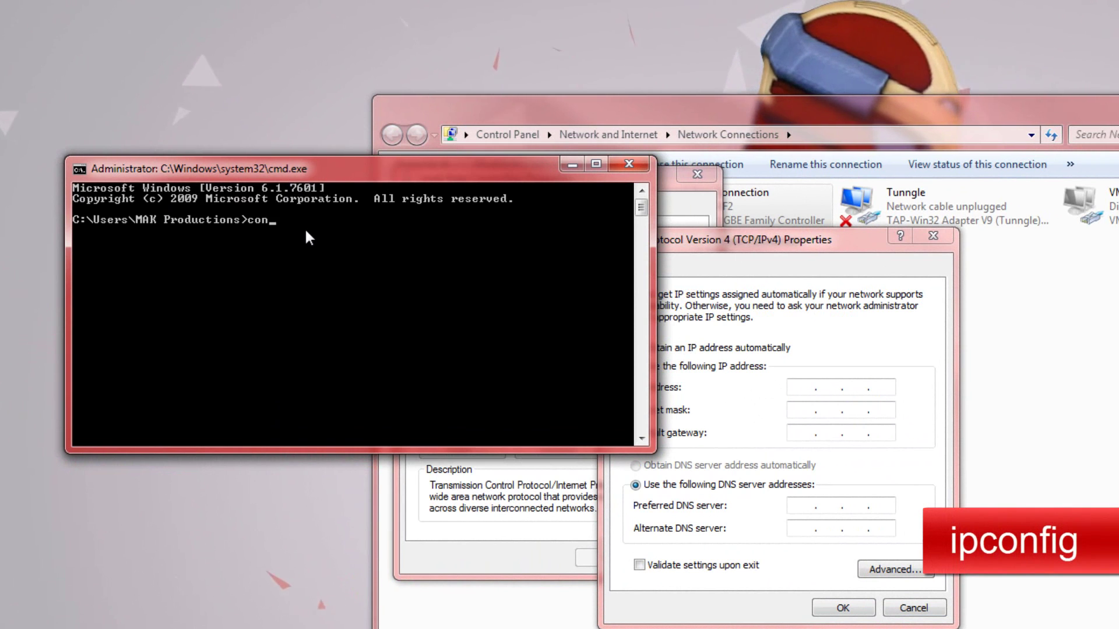
type("onfig")
key("Return")
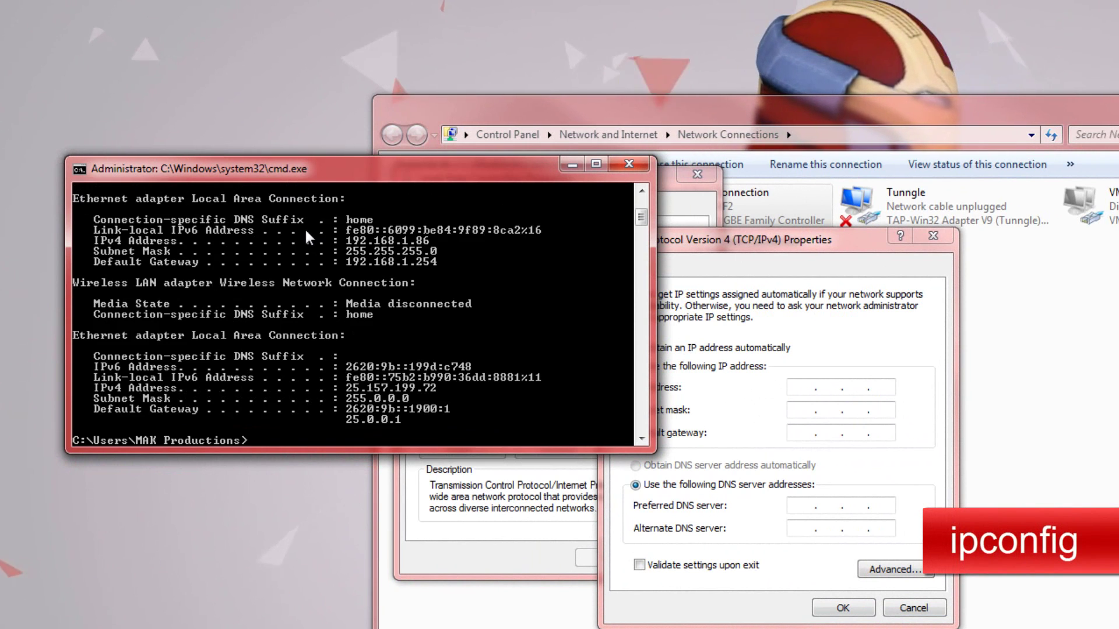
Mark the Local Area Connection IPv4 address 192.168.1.86 in the ipconfig output
scroll(126, 261, "up", 2)
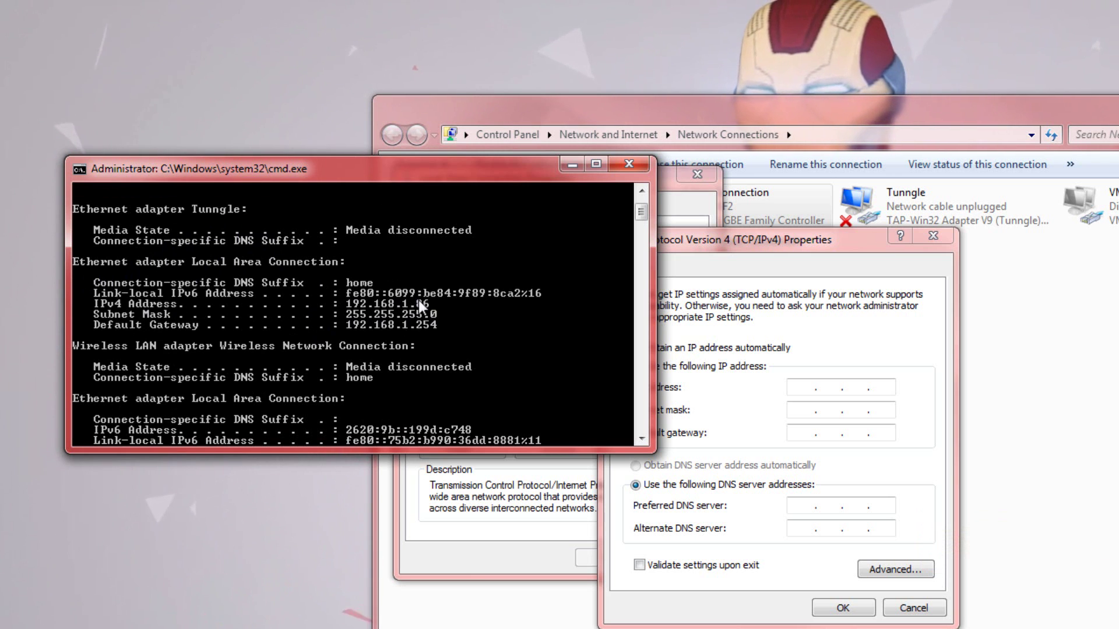
scroll(113, 305, "down", 2)
right_click(79, 285)
left_click(123, 298)
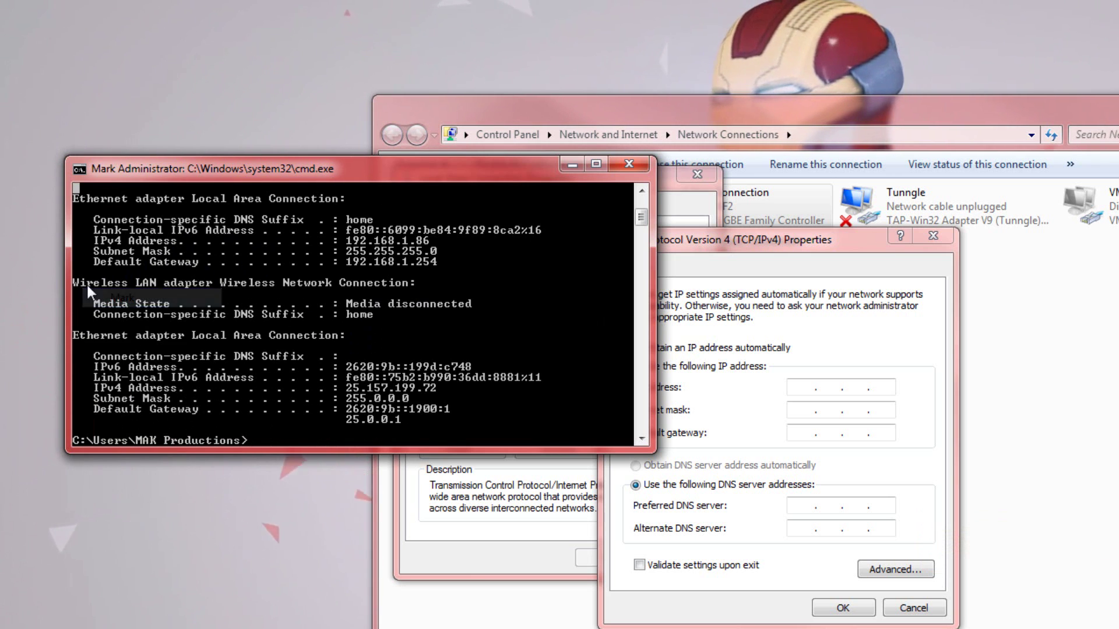
left_click_drag(81, 283, 416, 286)
left_click_drag(315, 279, 437, 317)
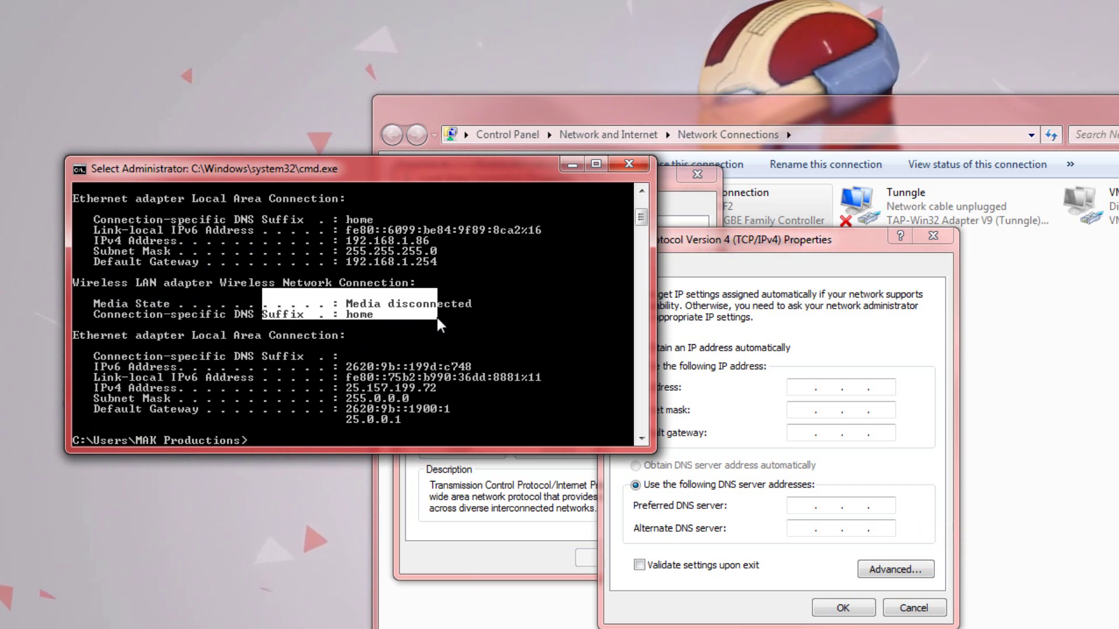
left_click(413, 303)
scroll(508, 315, "up", 2)
left_click_drag(87, 263, 351, 262)
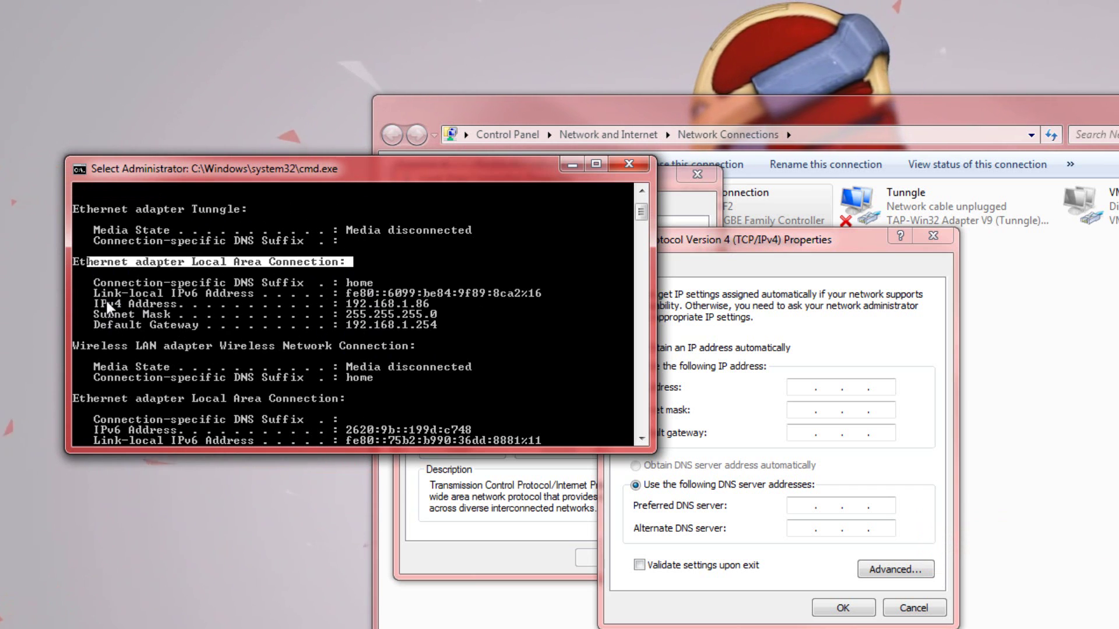
left_click_drag(95, 303, 447, 306)
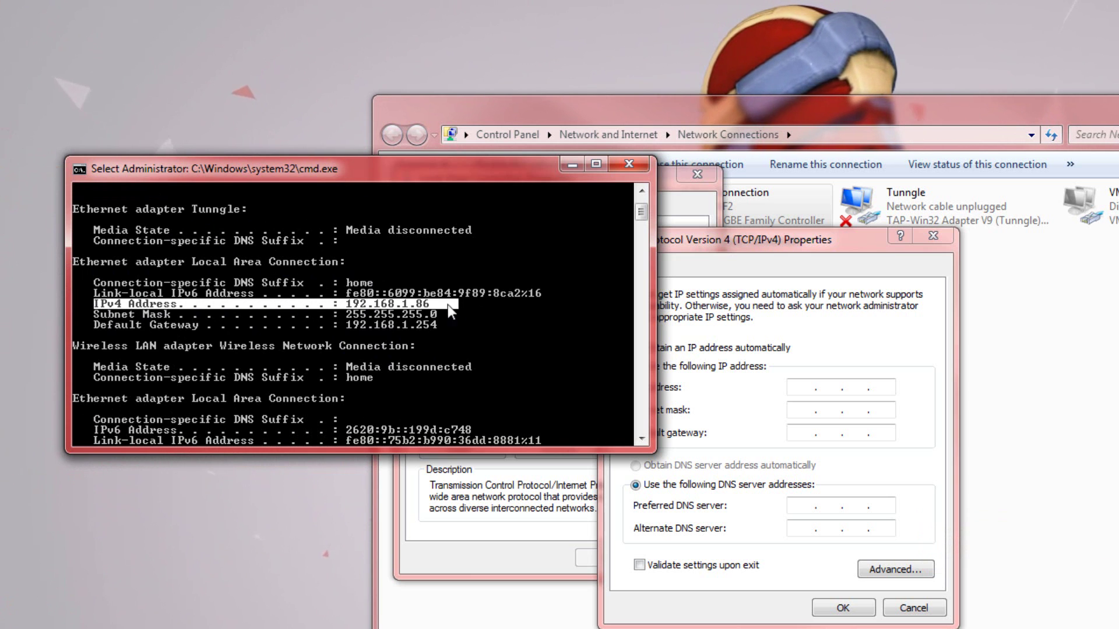
left_click_drag(343, 304, 438, 304)
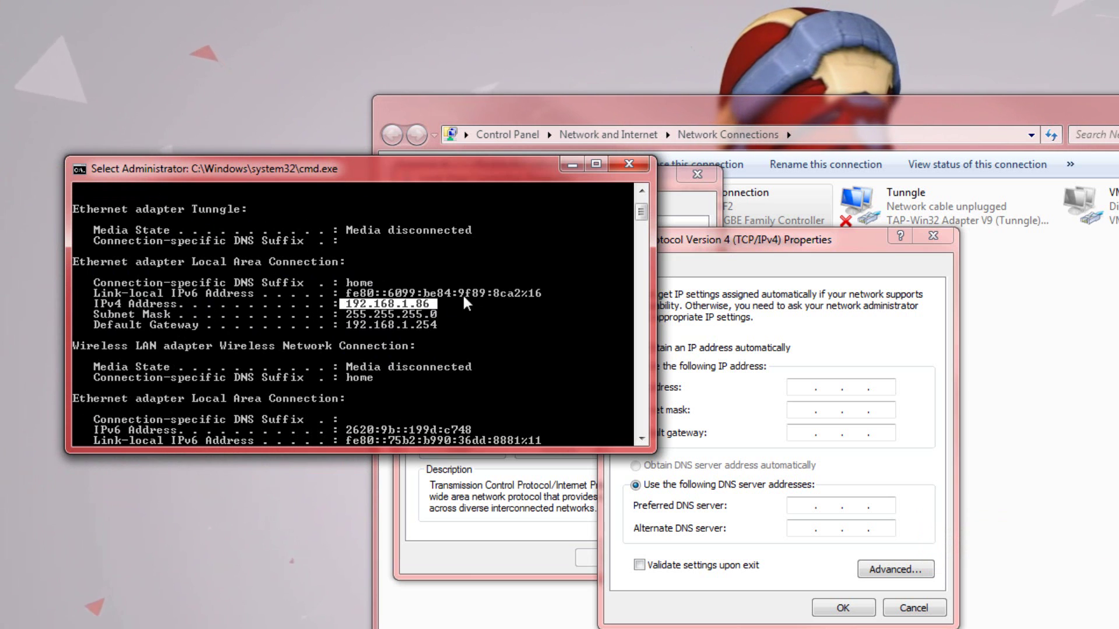
left_click_drag(460, 176, 283, 114)
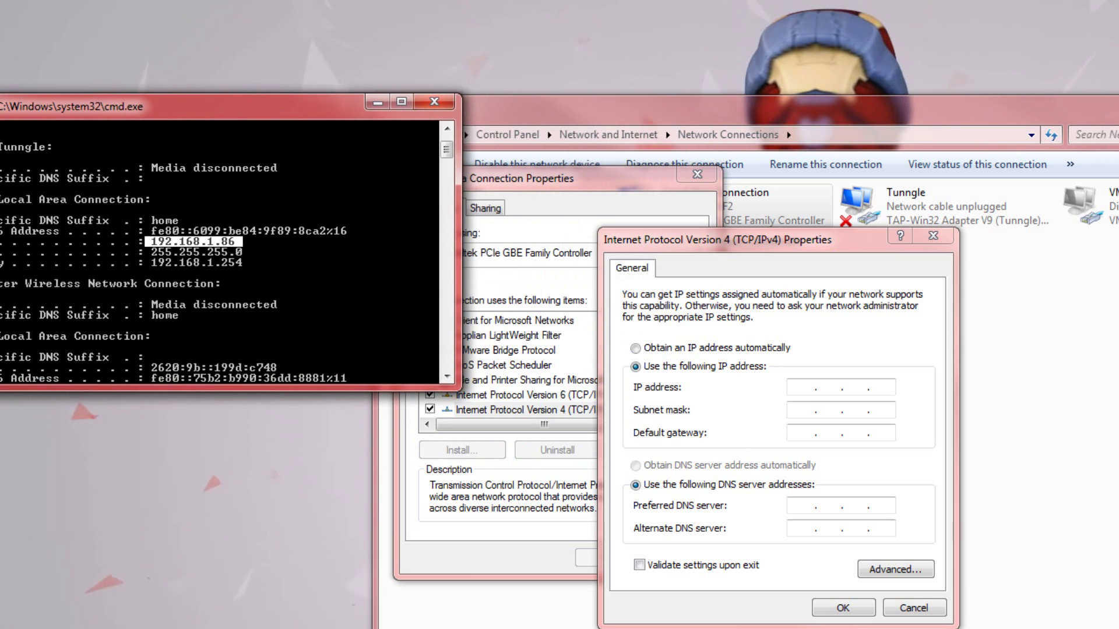
Enter static IP 192.168.1.86 with subnet mask 255.255.255.0, leaving the gateway blank
left_click(802, 388)
type("192 . 168 . ")
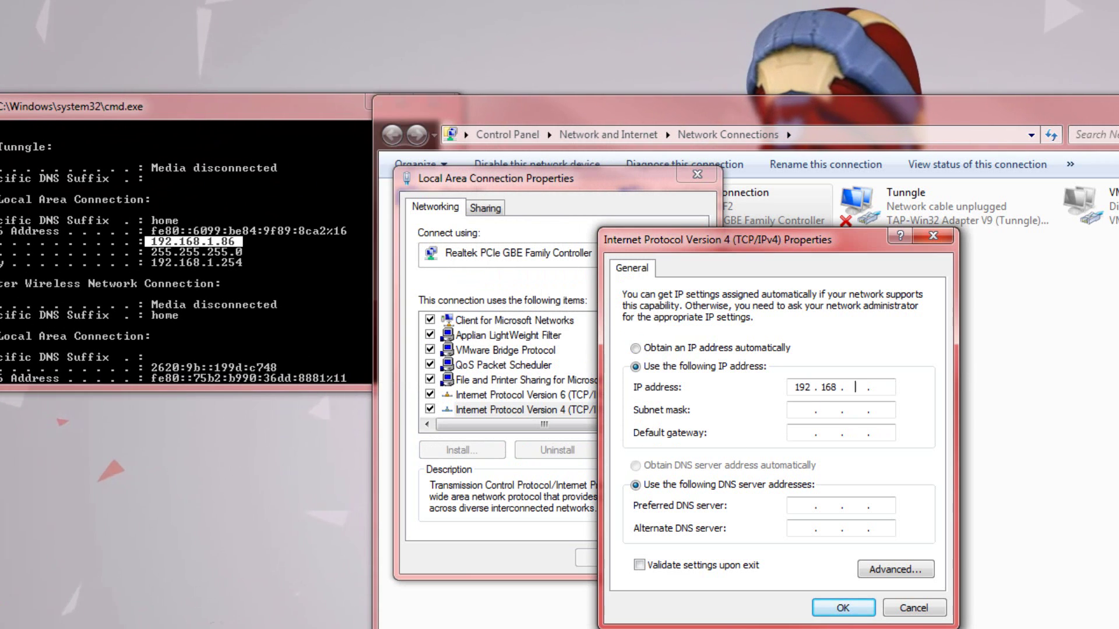
type("1 . 86")
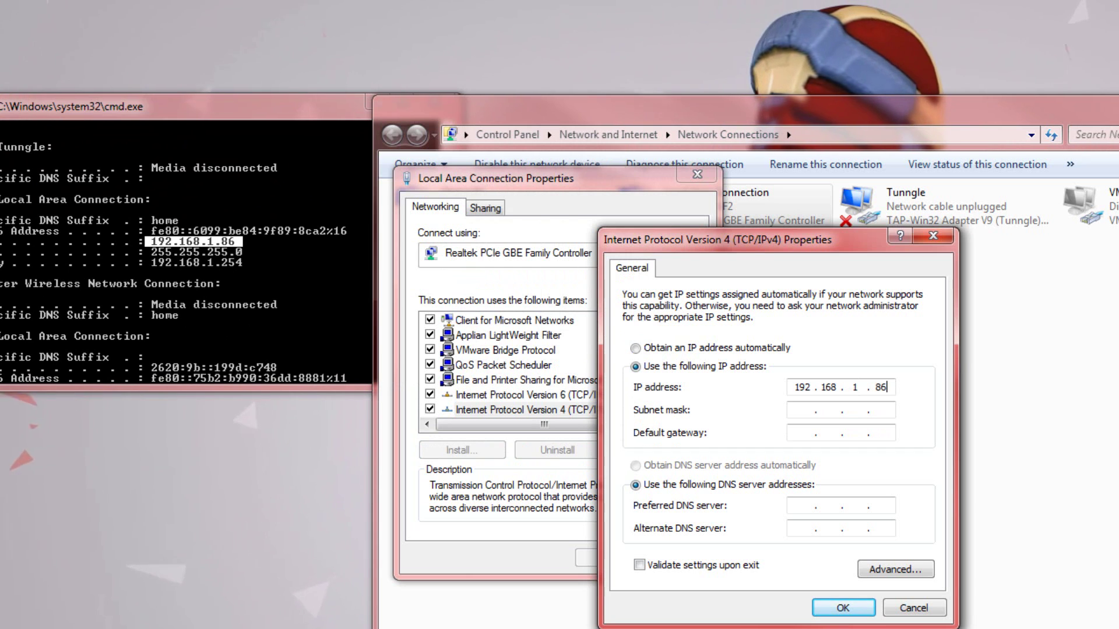
key("Tab")
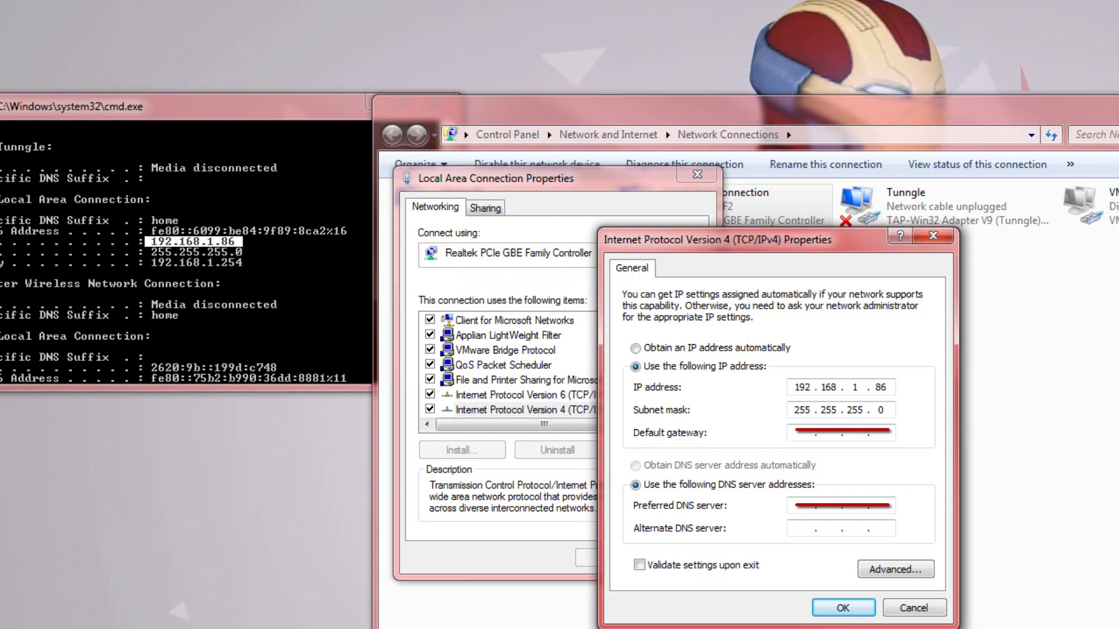
left_click(802, 433)
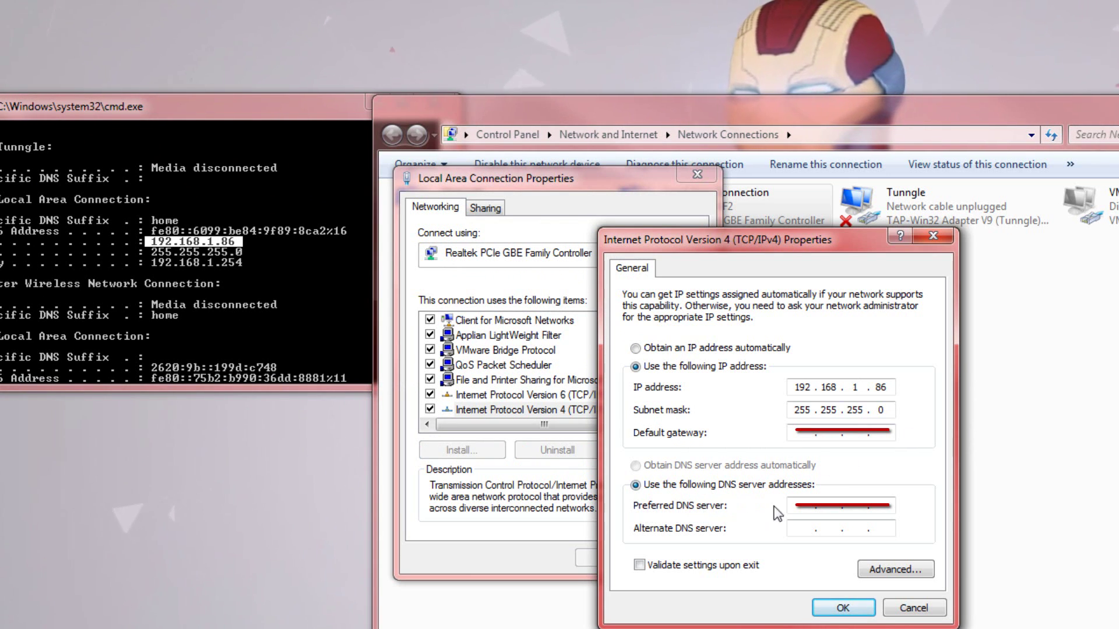
Apply the IPv4 settings, close the connection properties, and centre the Command Prompt
left_click(843, 607)
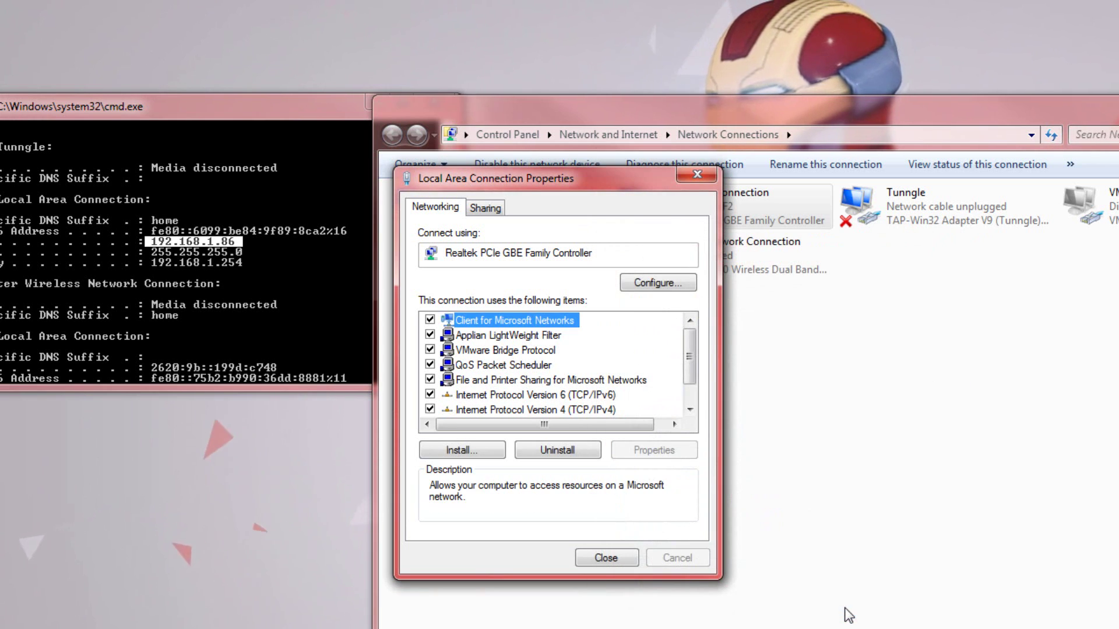
left_click(602, 559)
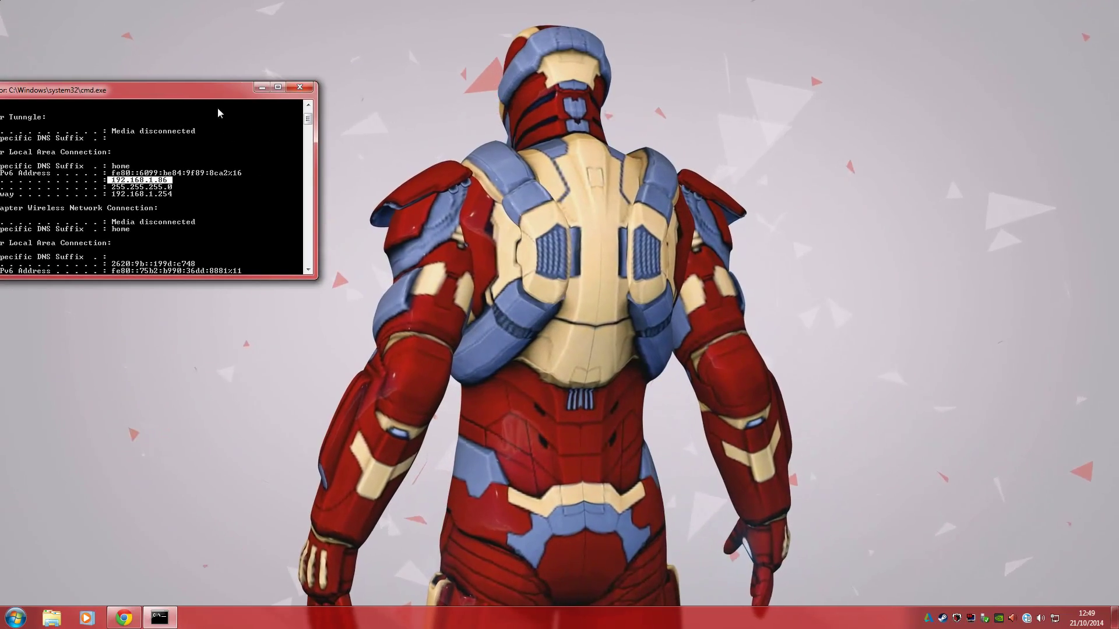
left_click_drag(218, 88, 491, 133)
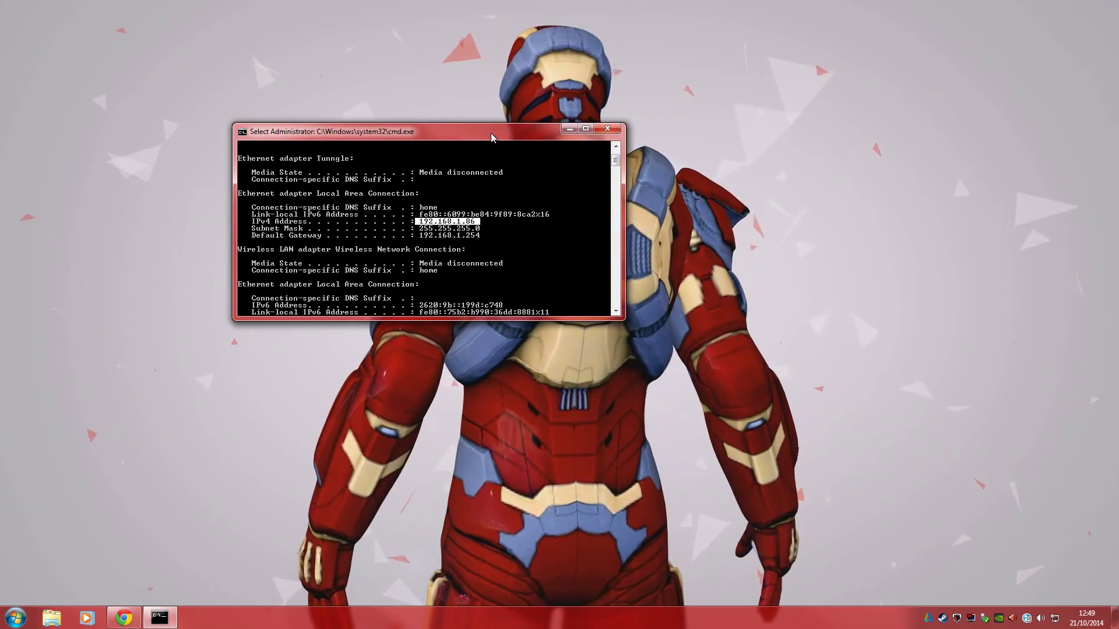
left_click(548, 175)
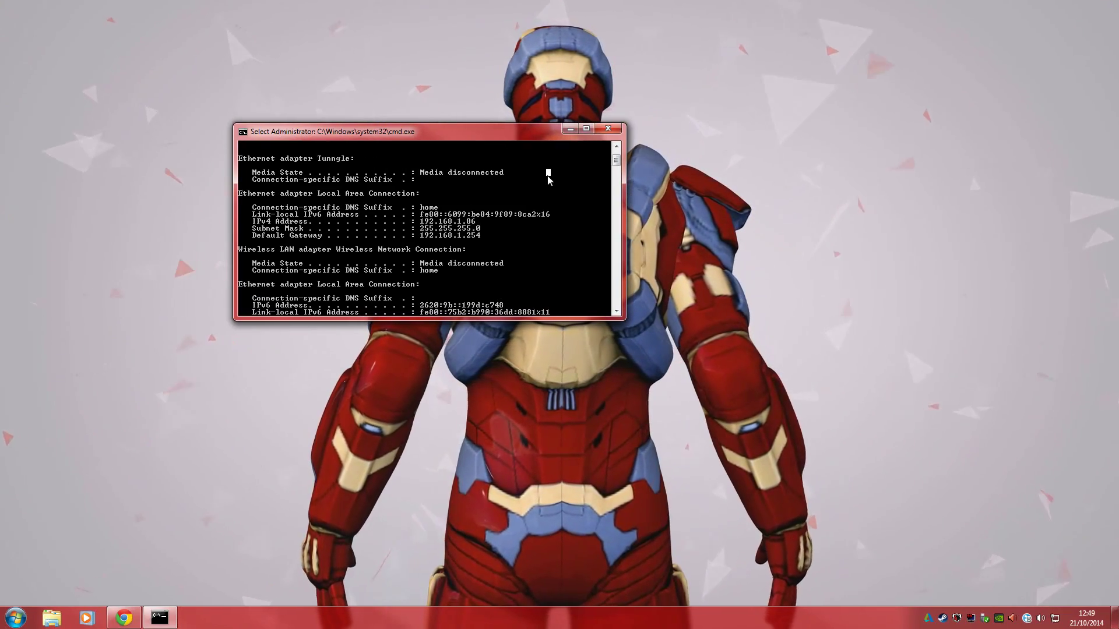
Close the console, open a new Chrome window, and try loading google.com, which stalls
left_click(607, 129)
key("super")
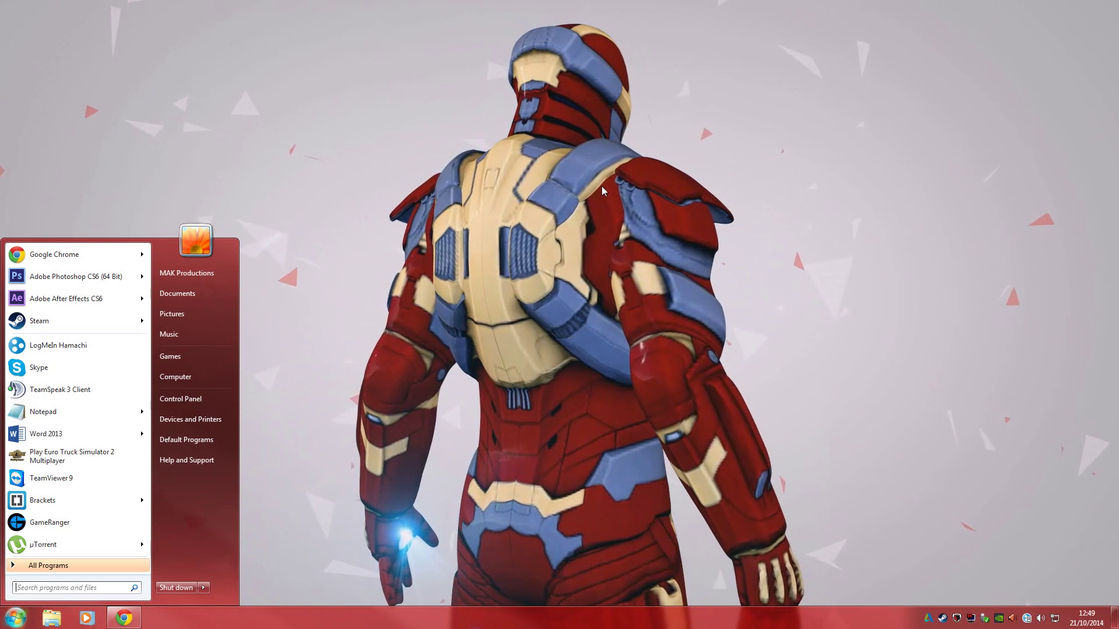
left_click(602, 186)
right_click(123, 618)
left_click(97, 560)
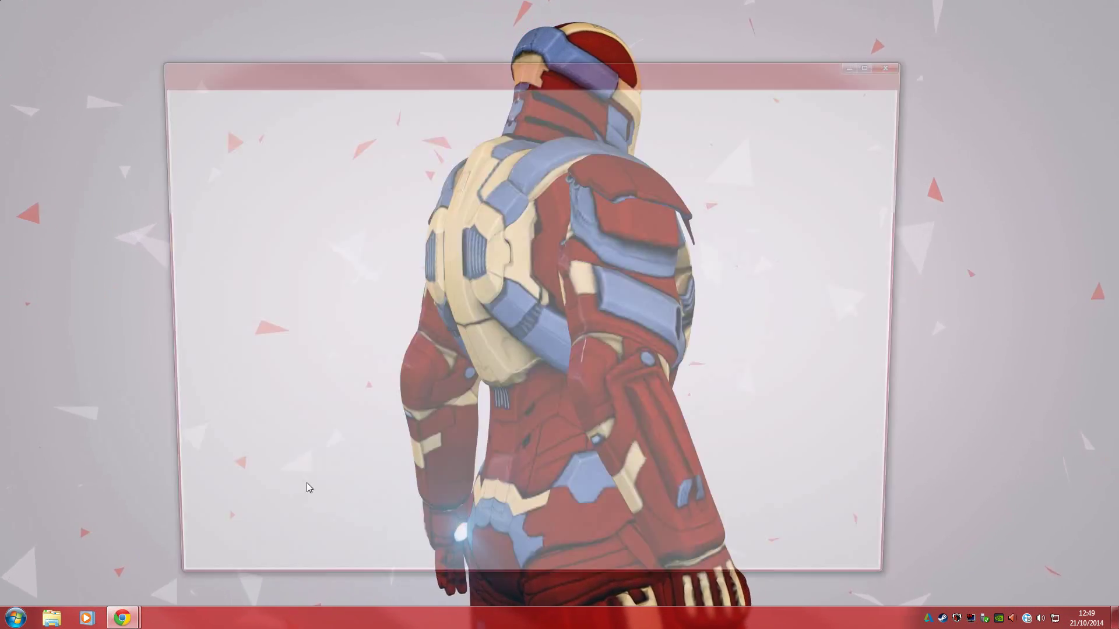
type("google.com")
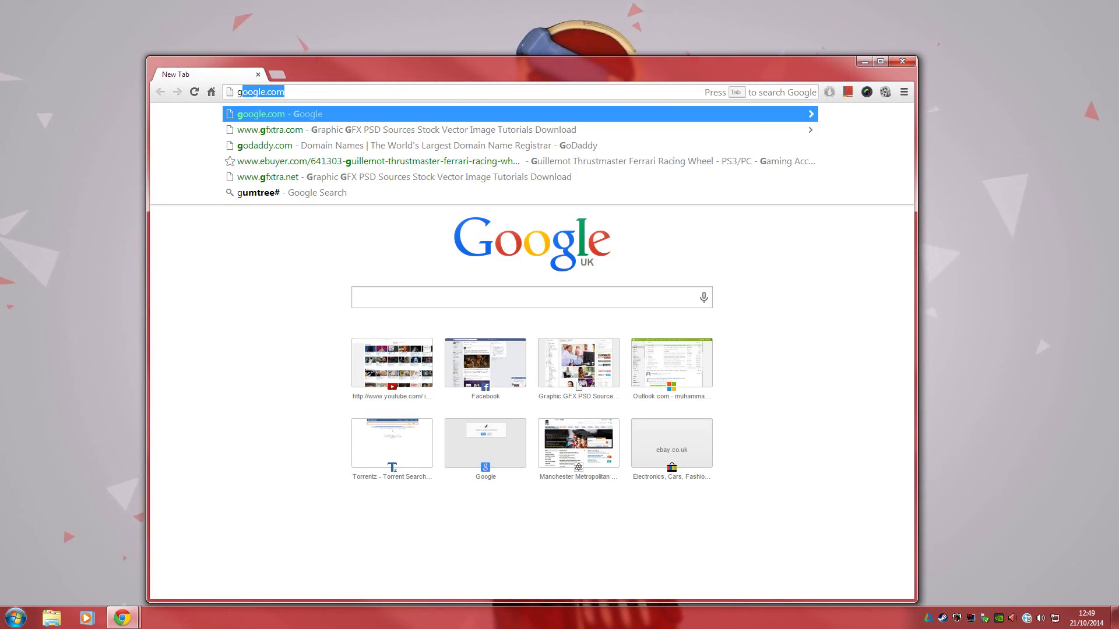
key("Return")
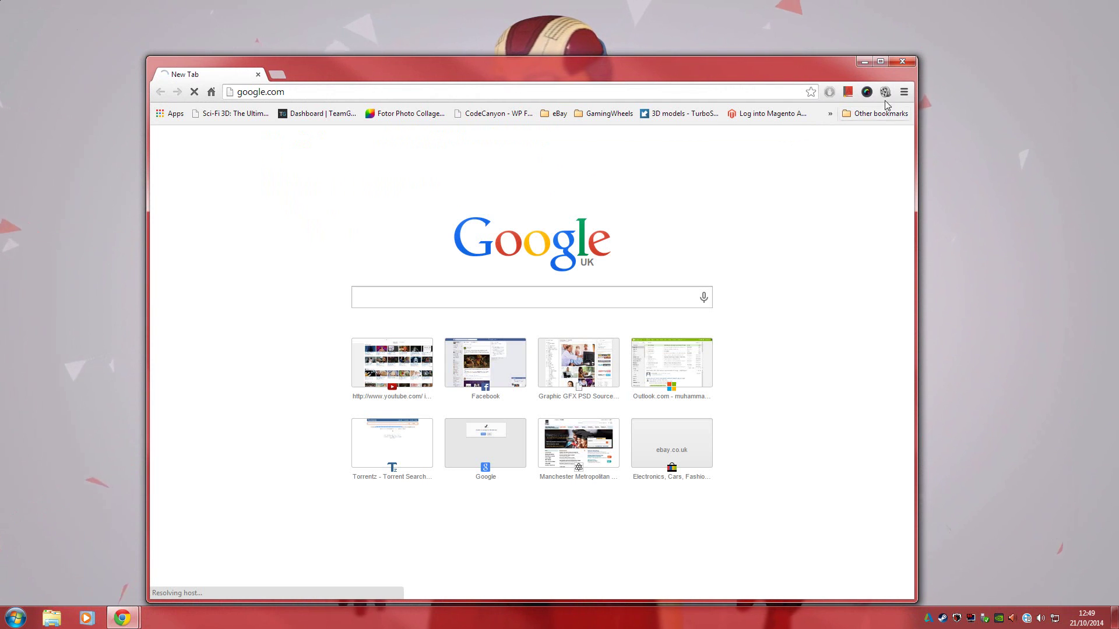
Close Chrome and open a new Command Prompt in the screen centre
left_click(903, 63)
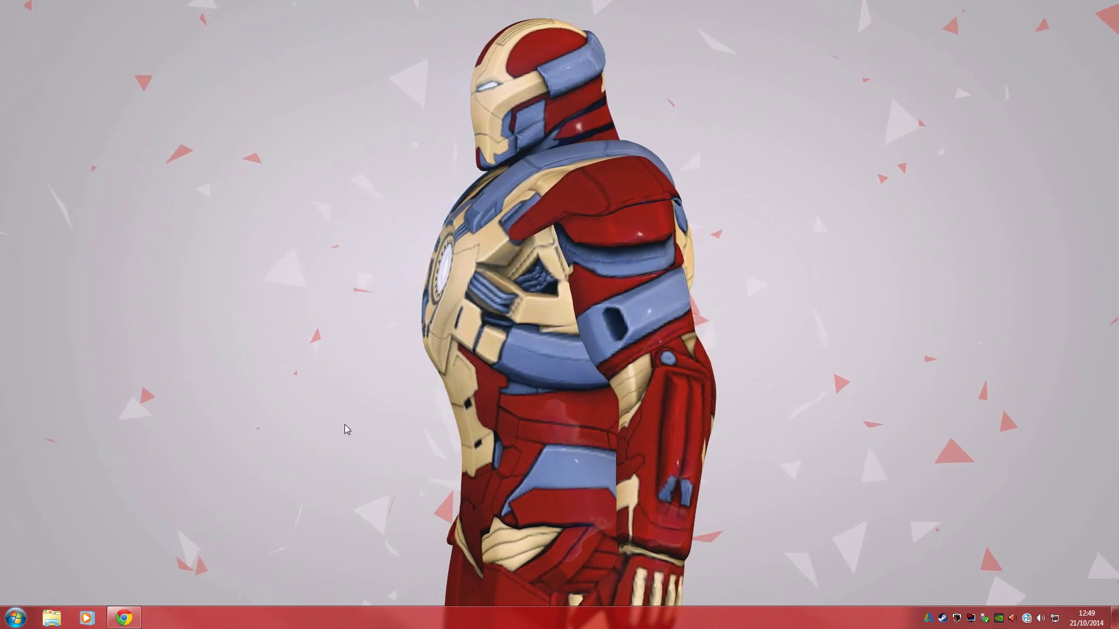
key("super")
type("cmd")
key("Return")
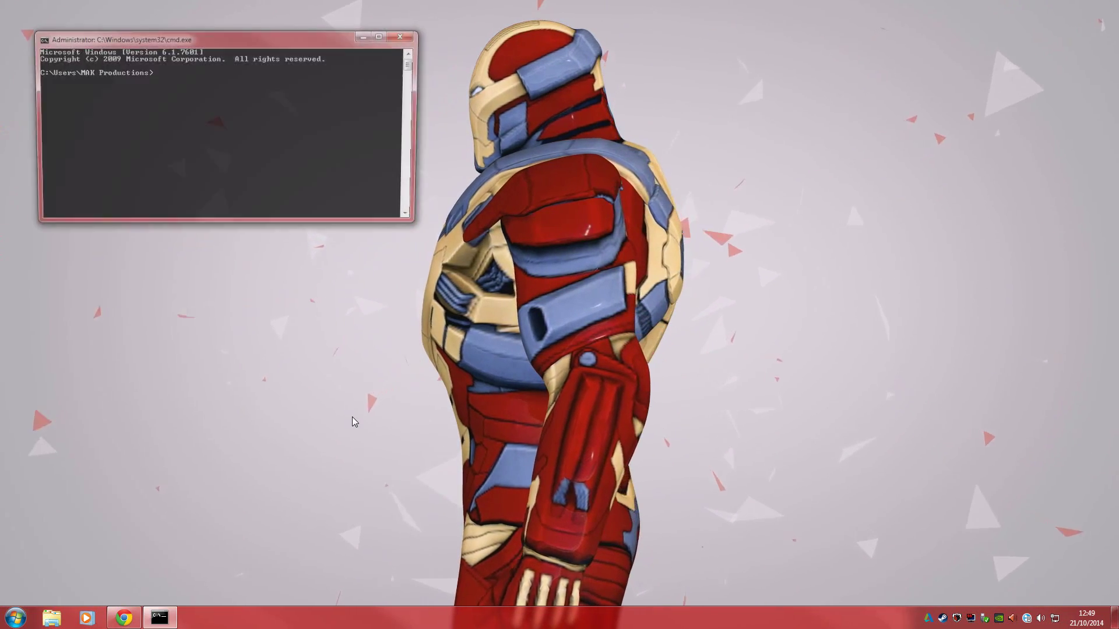
left_click_drag(216, 38, 430, 146)
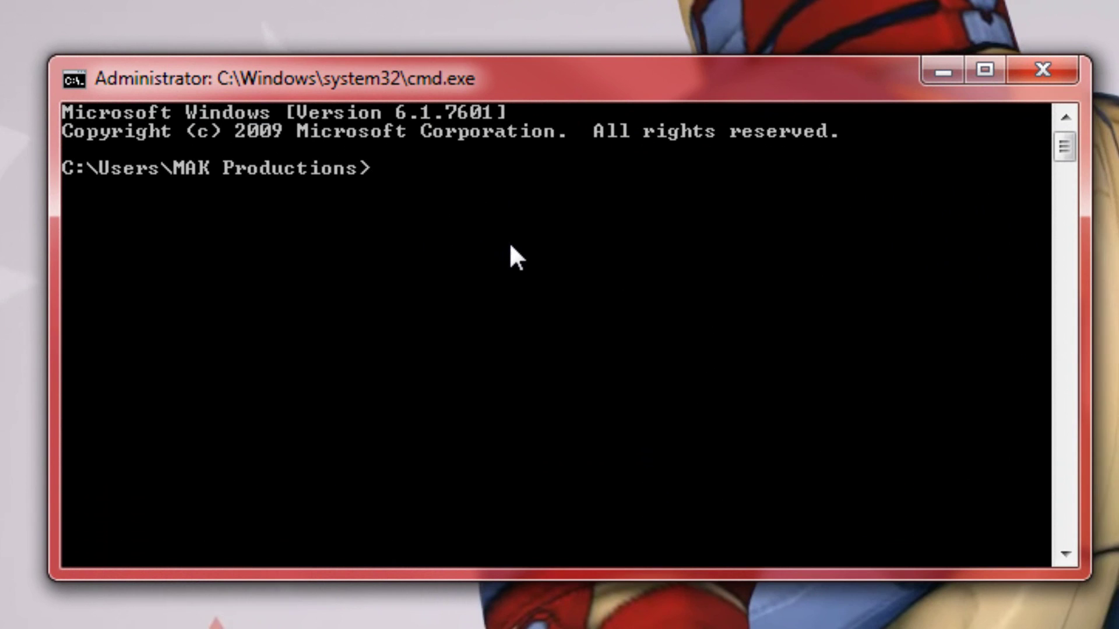
Ping 192.168.1.72 and receive replies, showing the LAN still works
type("ip")
key("BackSpace")
key("BackSpace")
type("p")
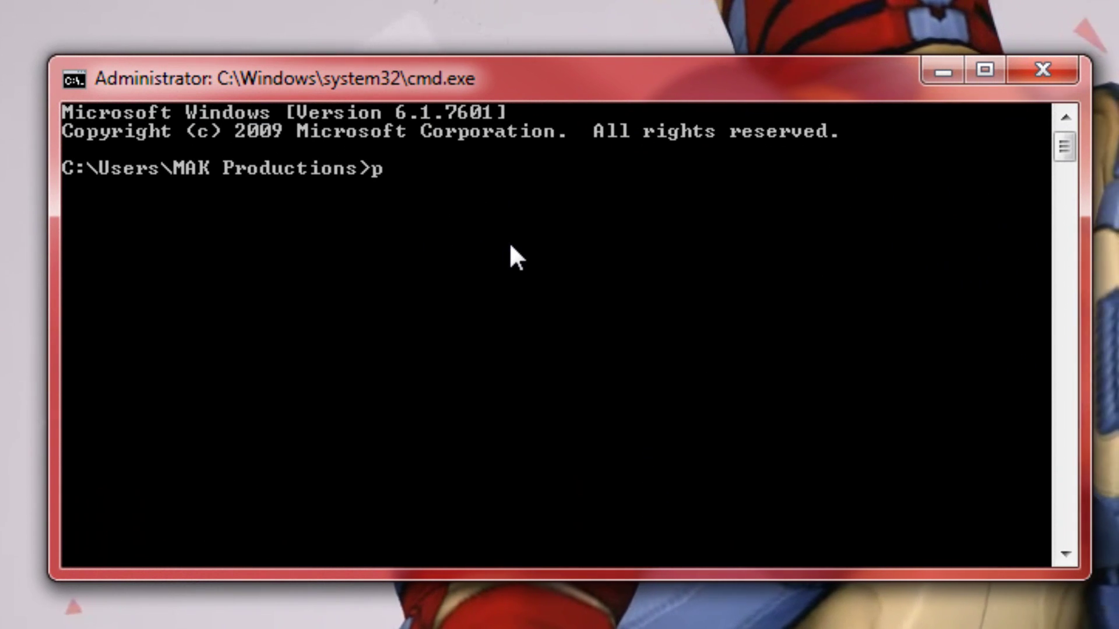
type("ing 192.16")
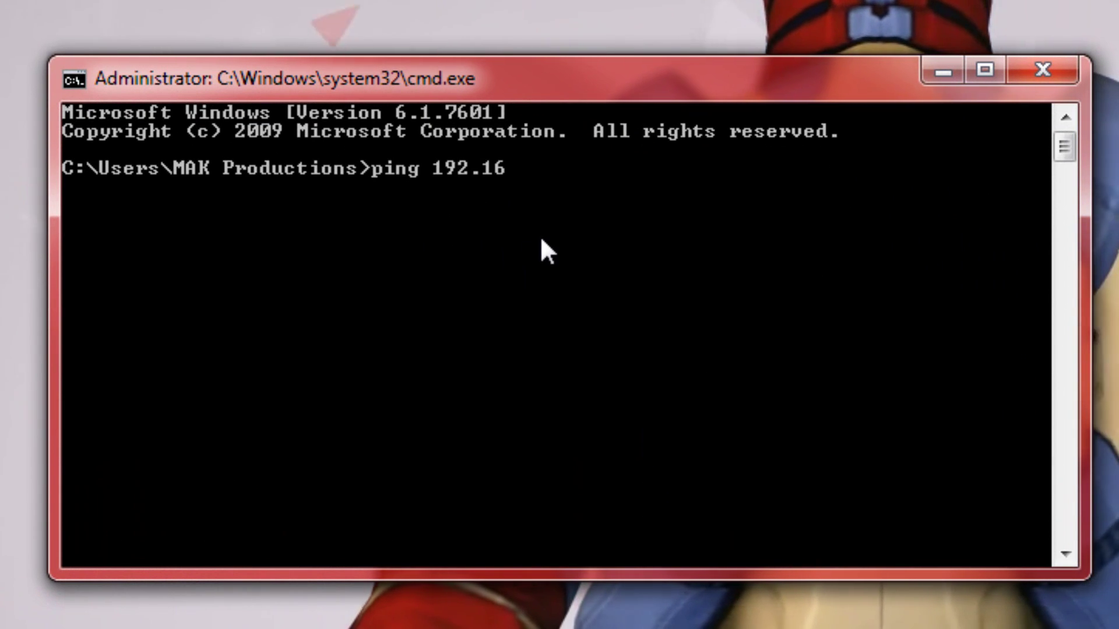
type("8.1.72")
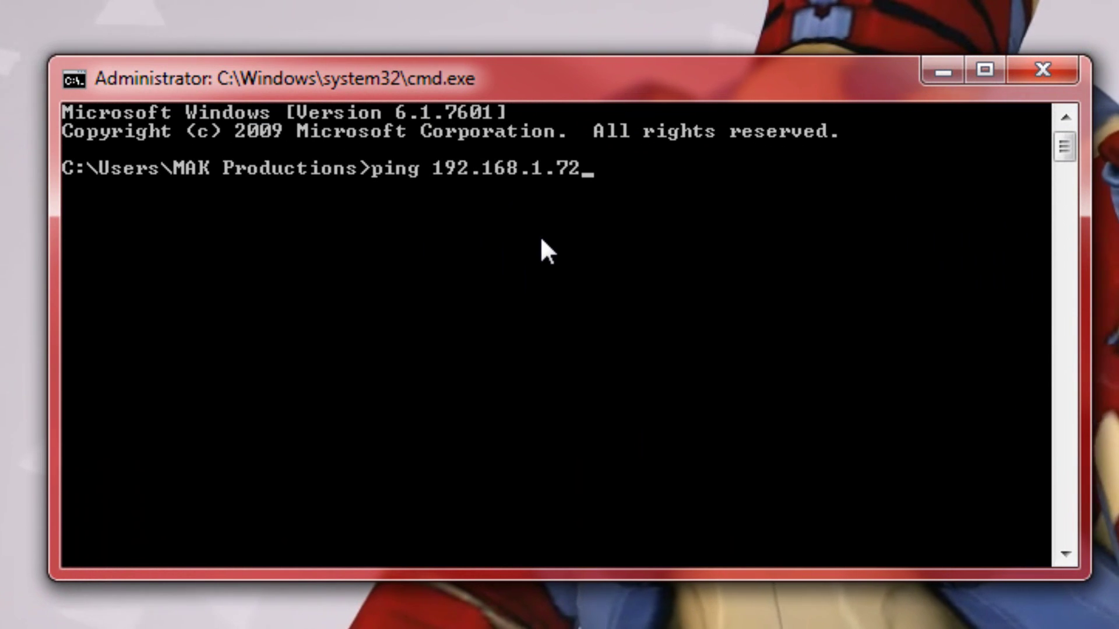
key("Return")
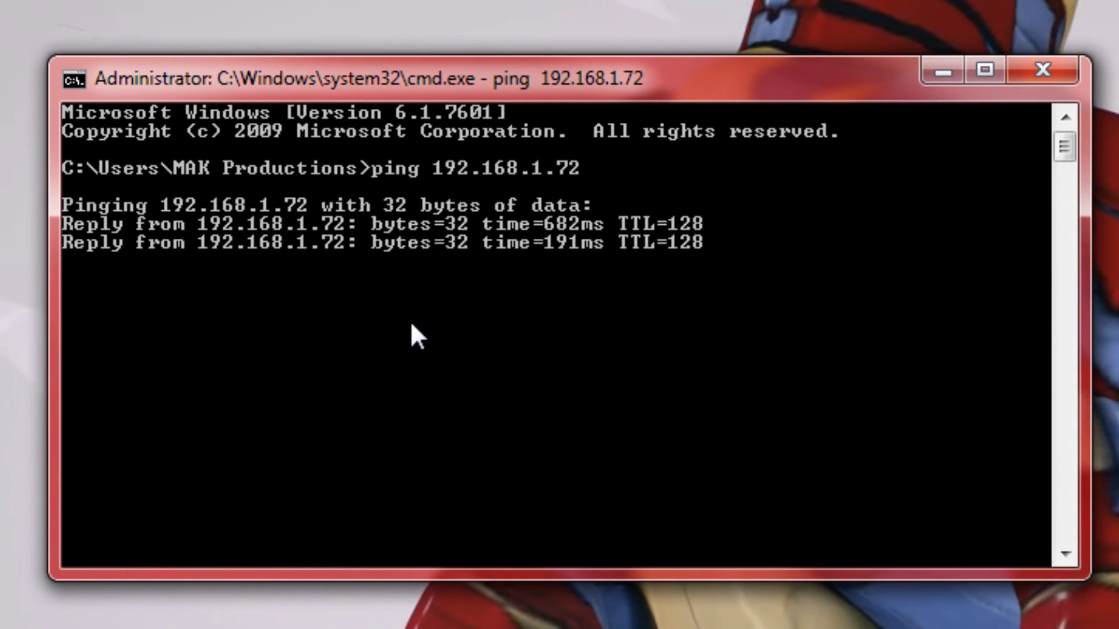